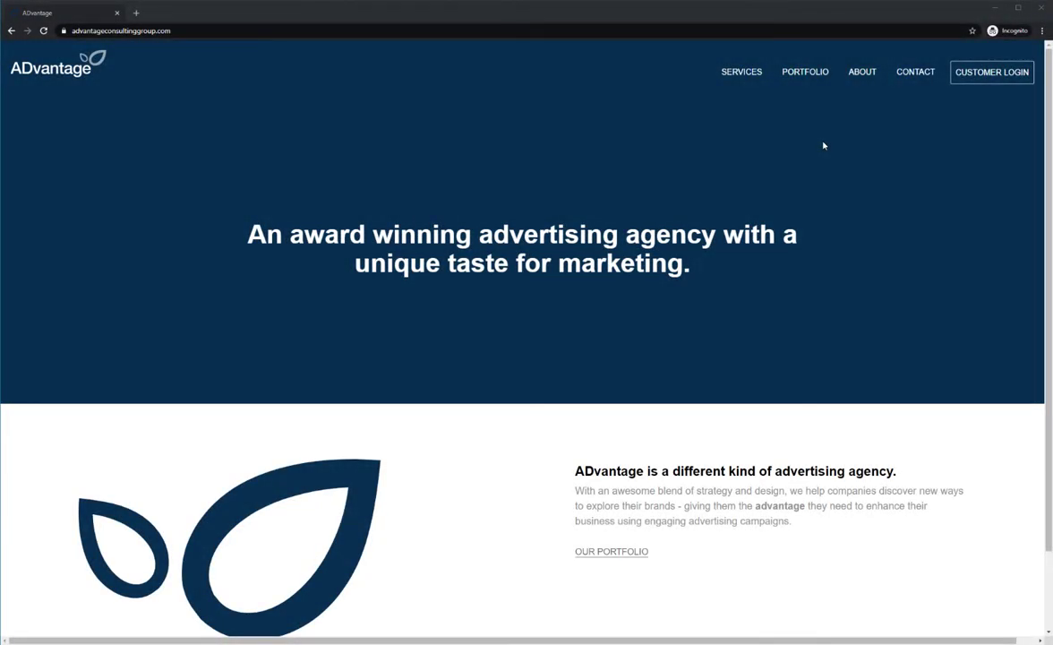
# Sign in to the ADvantage client portal, view HUTCH Media Group's files, and sign out
pyautogui.click(992, 72)
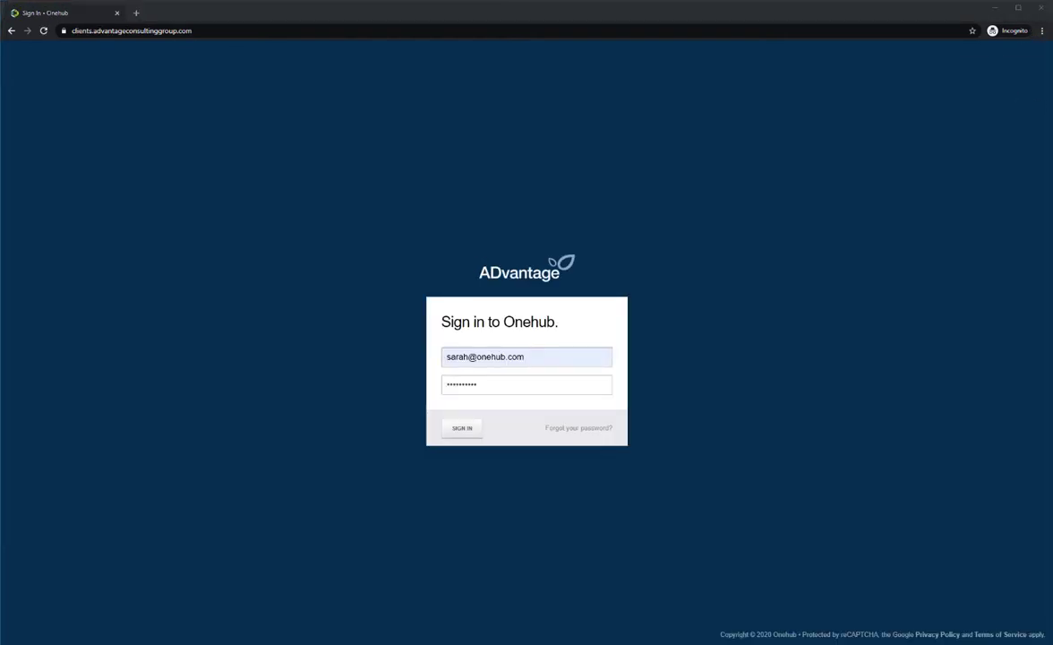
pyautogui.click(464, 430)
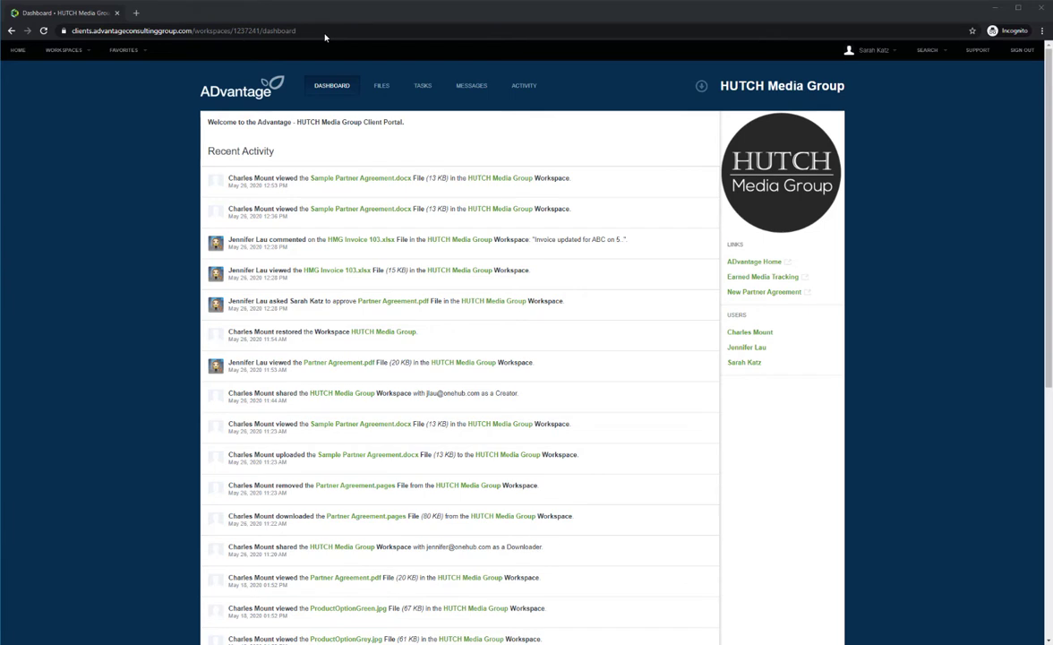
pyautogui.moveTo(297, 31); pyautogui.dragTo(70, 30)
pyautogui.click(127, 124)
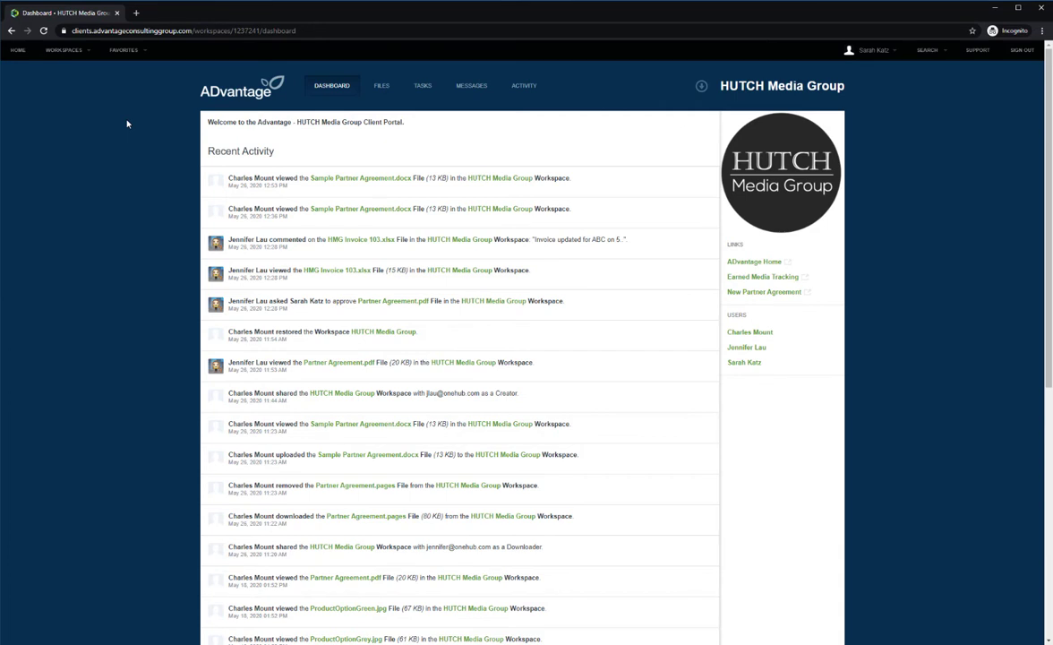
pyautogui.click(382, 87)
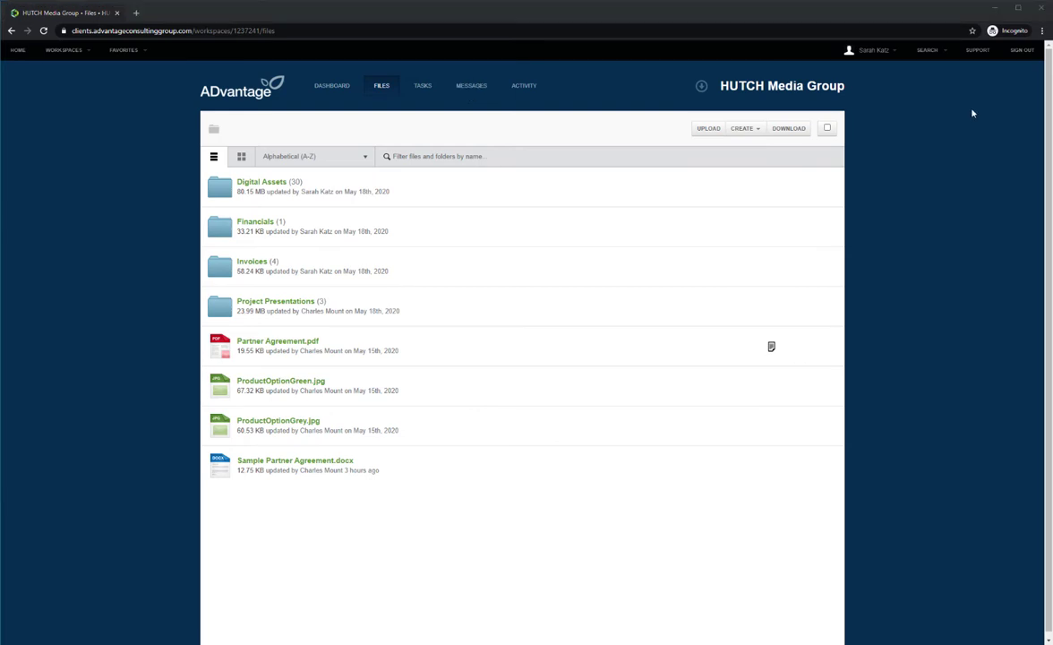
pyautogui.click(1021, 50)
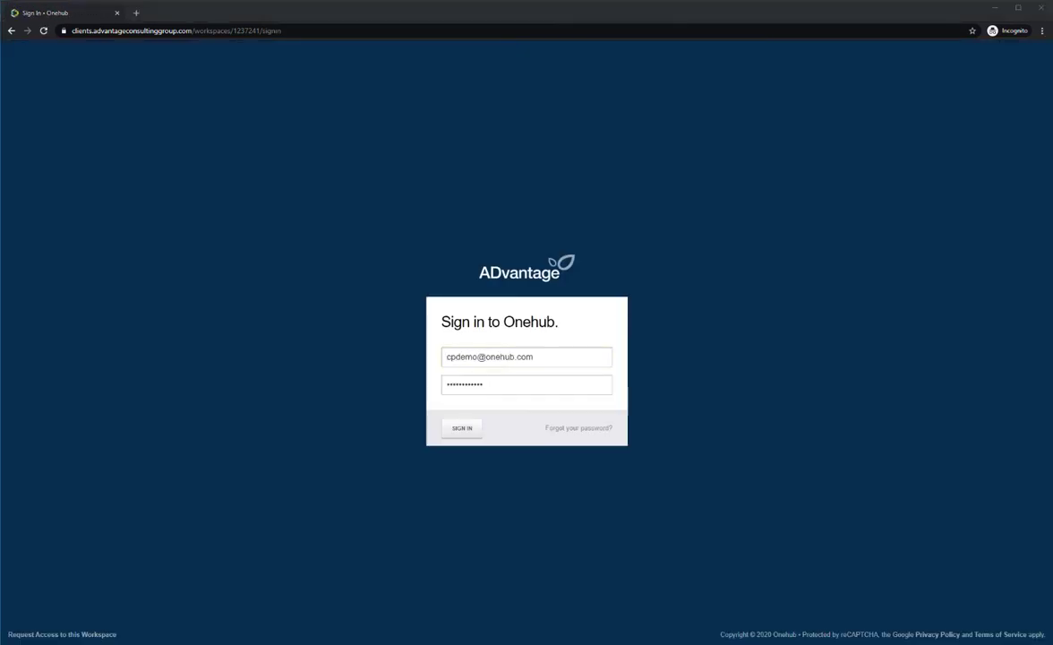
# Sign in with another account to reach the Home page listing eight workspaces
pyautogui.click(466, 430)
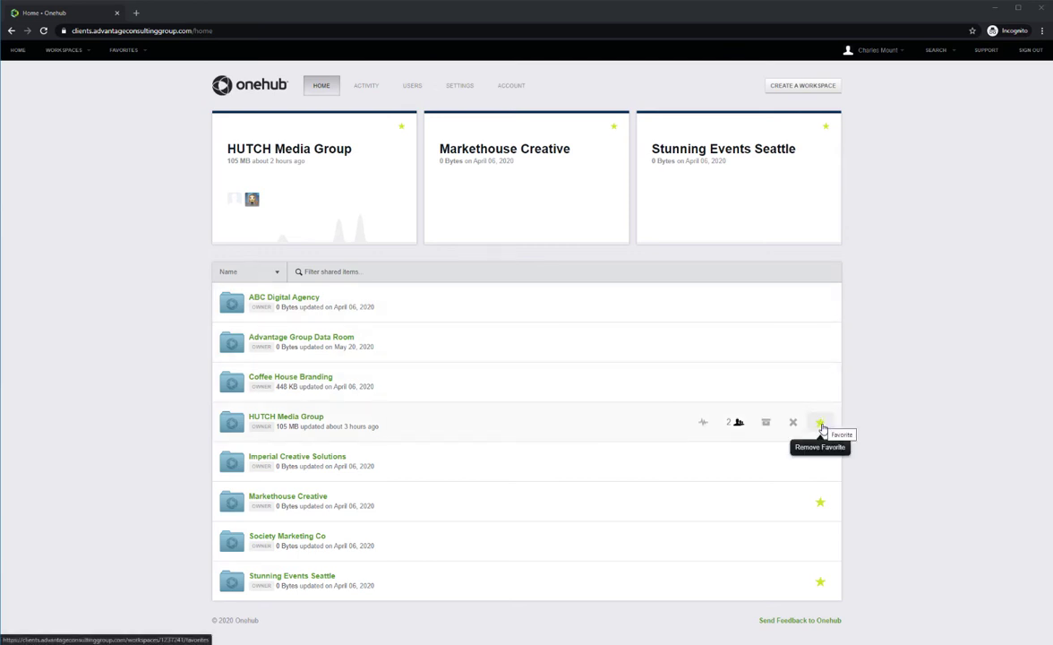
# Open the HUTCH Media Group workspace and re-save its Client Portal welcome message
pyautogui.click(306, 202)
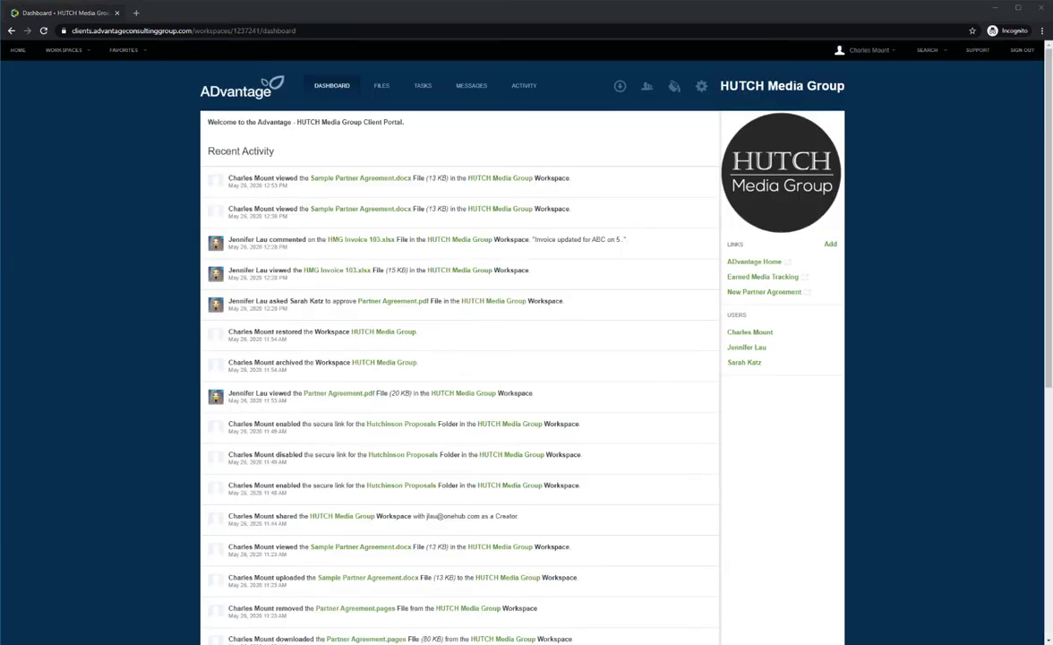
pyautogui.click(708, 125)
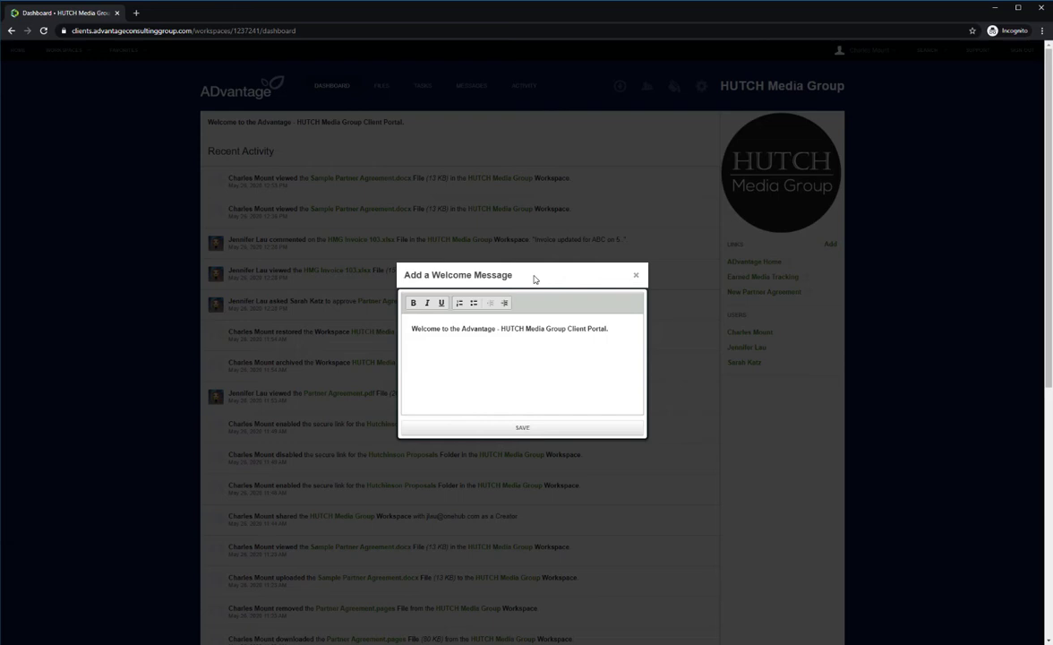
pyautogui.click(549, 430)
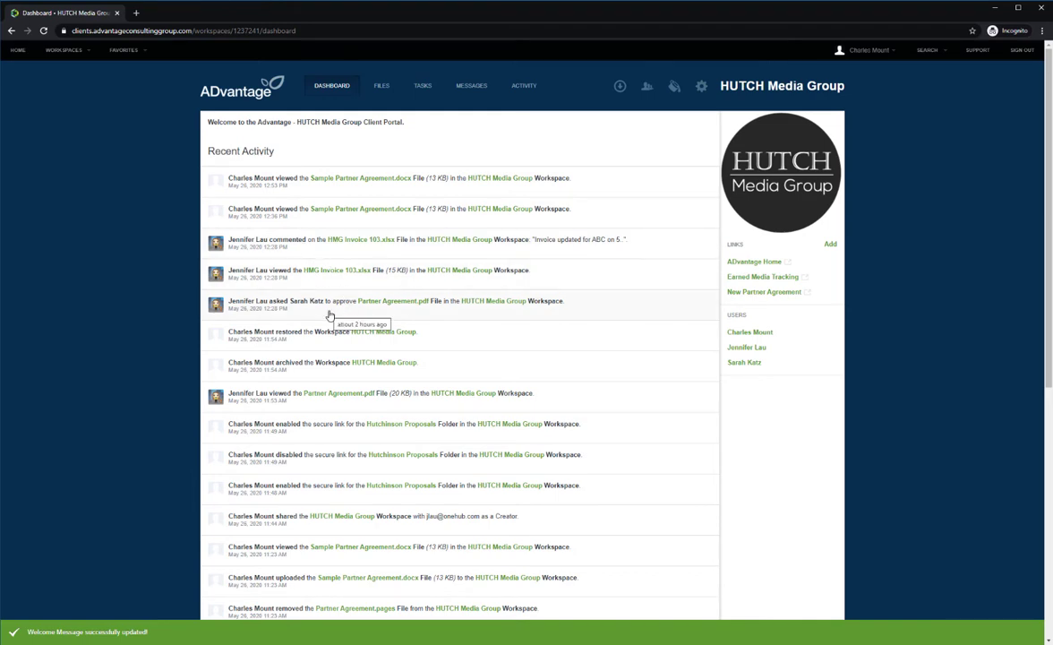
pyautogui.scroll(-4, 282, 272)
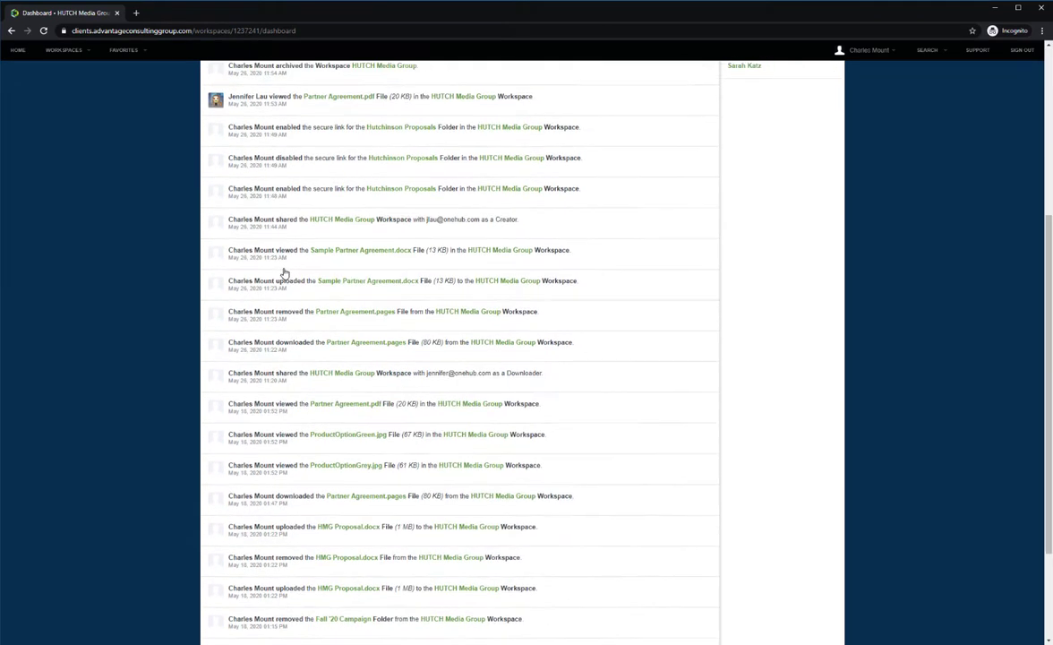
pyautogui.scroll(-2, 285, 274)
pyautogui.scroll(1, 817, 266)
pyautogui.scroll(5, 817, 266)
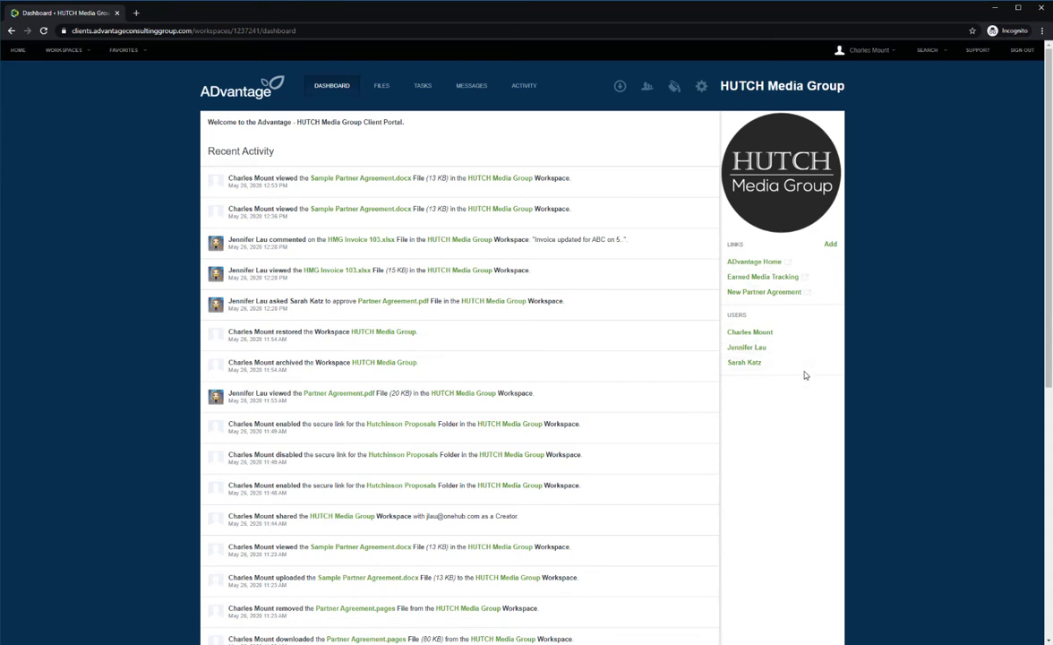
pyautogui.moveTo(811, 365)
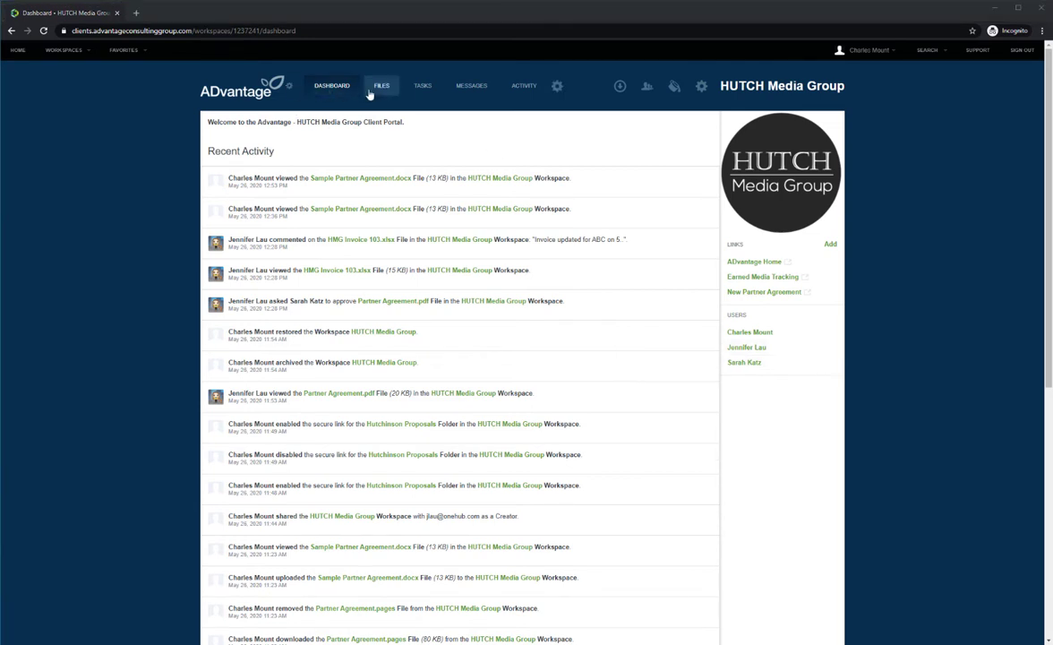
# Toggle the Dashboard section off and on, save visibility, and go to HUTCH Media Group's files
pyautogui.click(557, 87)
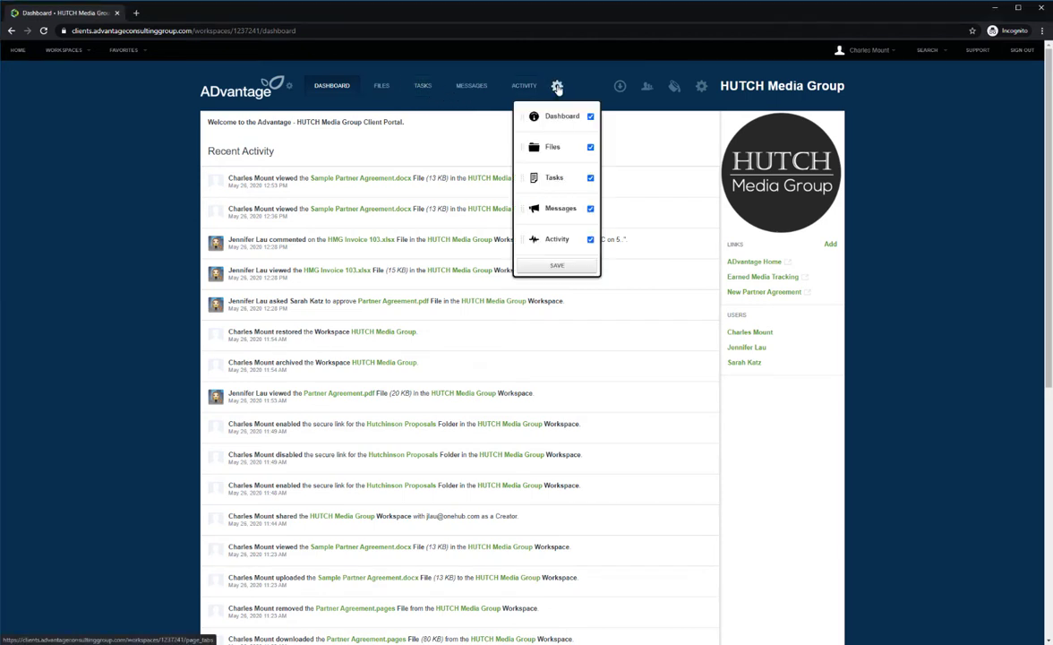
pyautogui.click(590, 116)
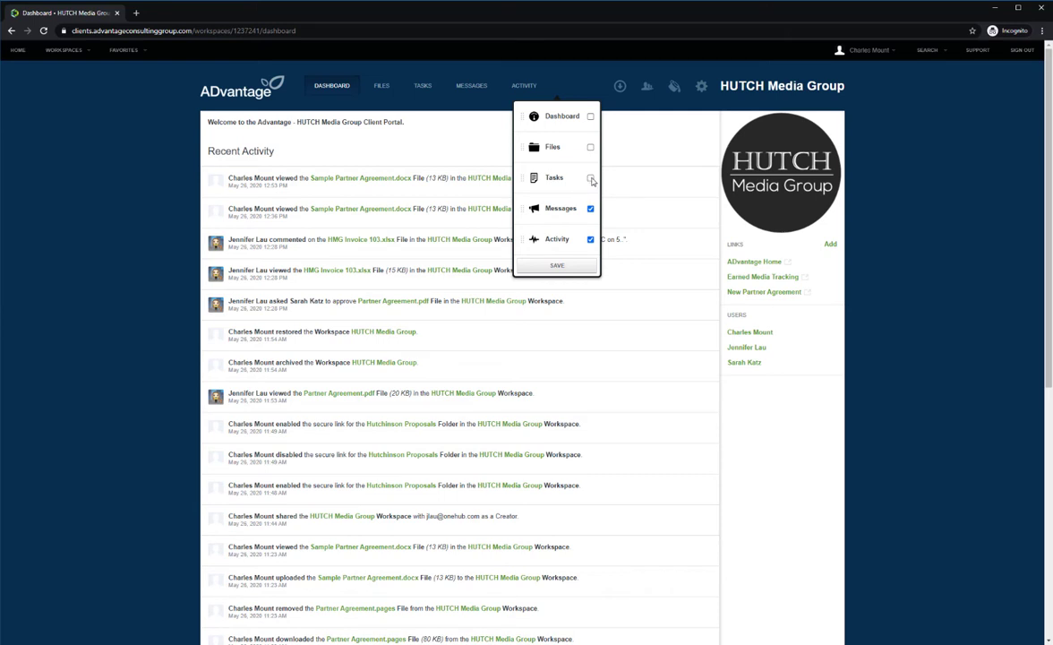
pyautogui.click(590, 116)
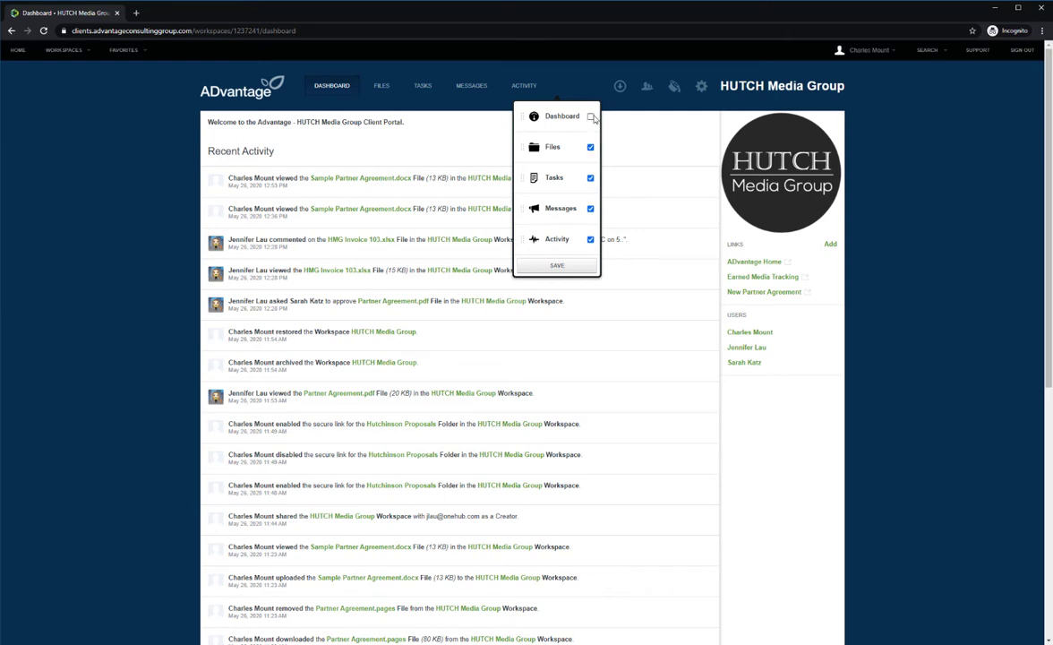
pyautogui.click(587, 266)
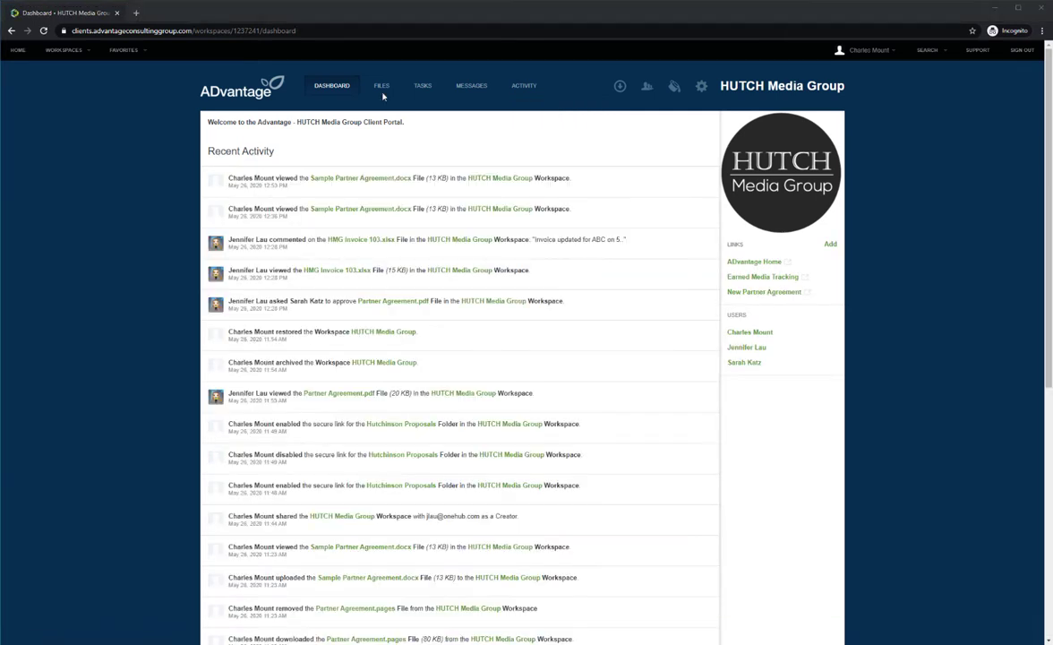
pyautogui.click(379, 85)
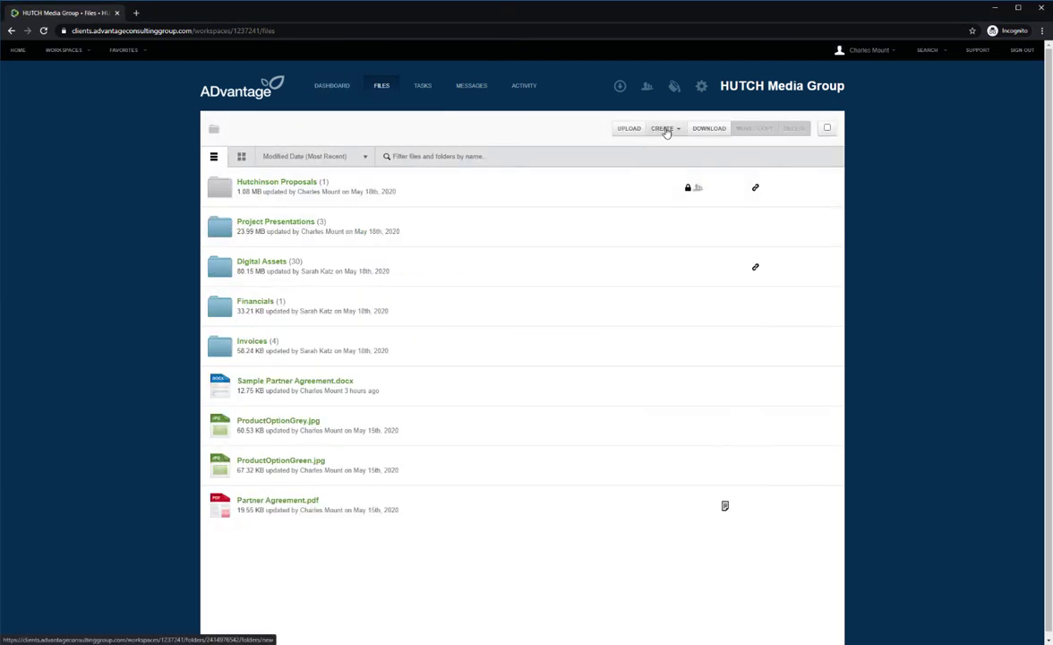
# Open Sample Partner Agreement.docx and browse its Comments, Tasks (Approve type) and Versions panels
pyautogui.click(343, 386)
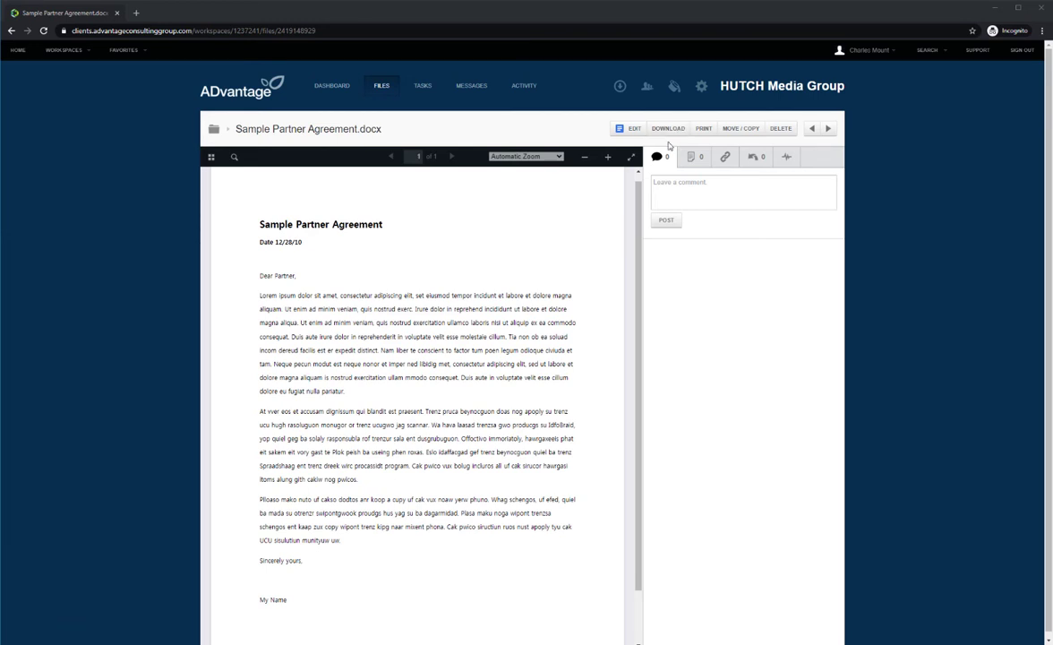
pyautogui.click(739, 188)
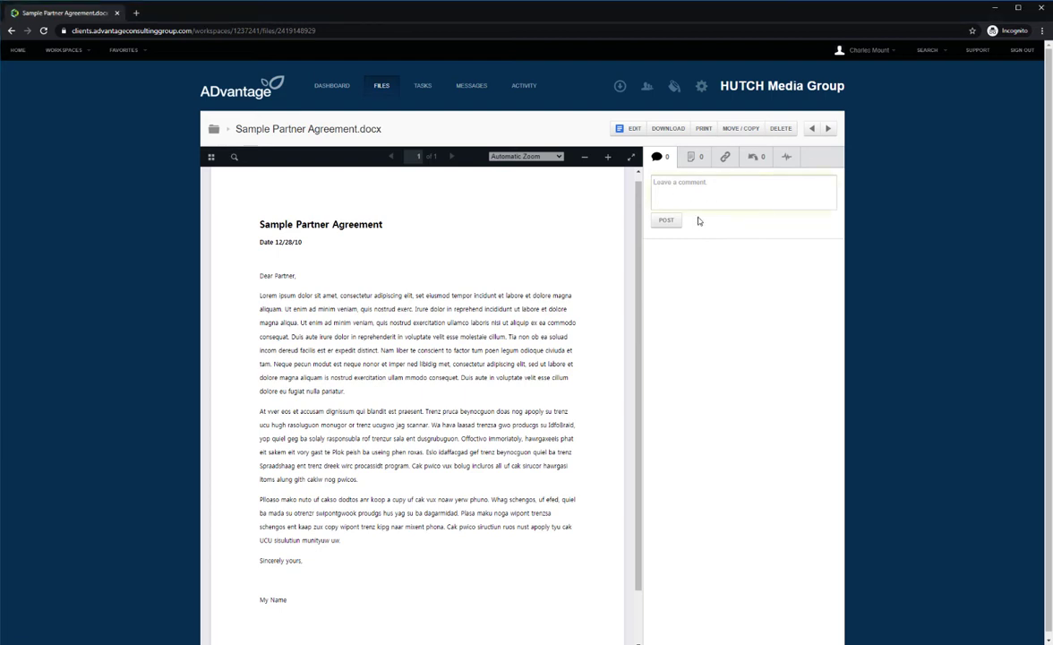
pyautogui.click(691, 156)
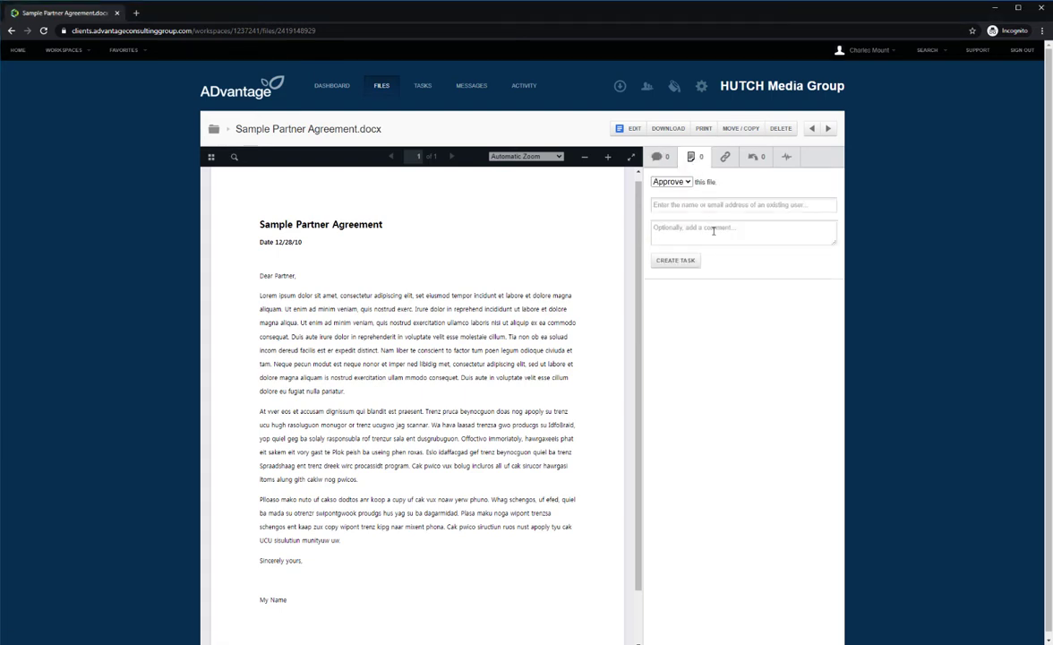
pyautogui.click(686, 182)
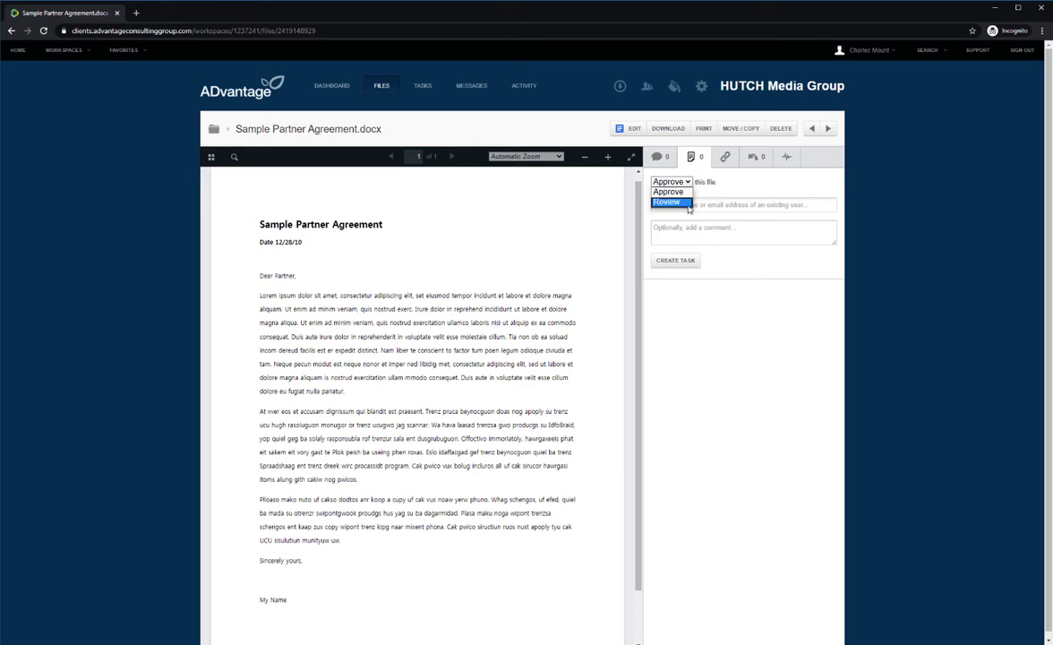
pyautogui.click(686, 238)
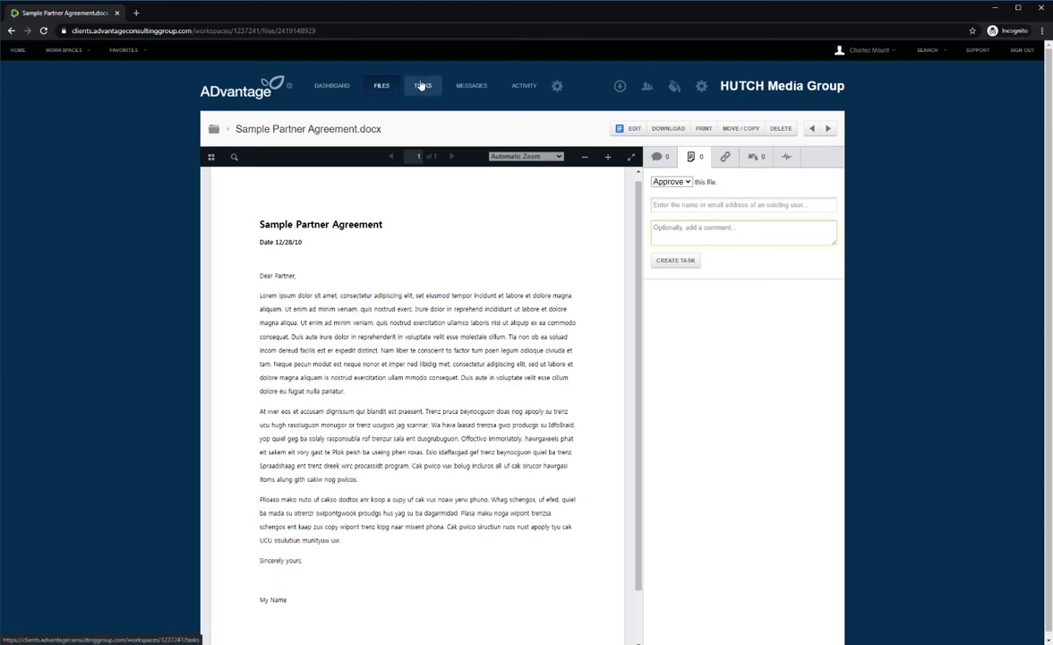
pyautogui.click(667, 161)
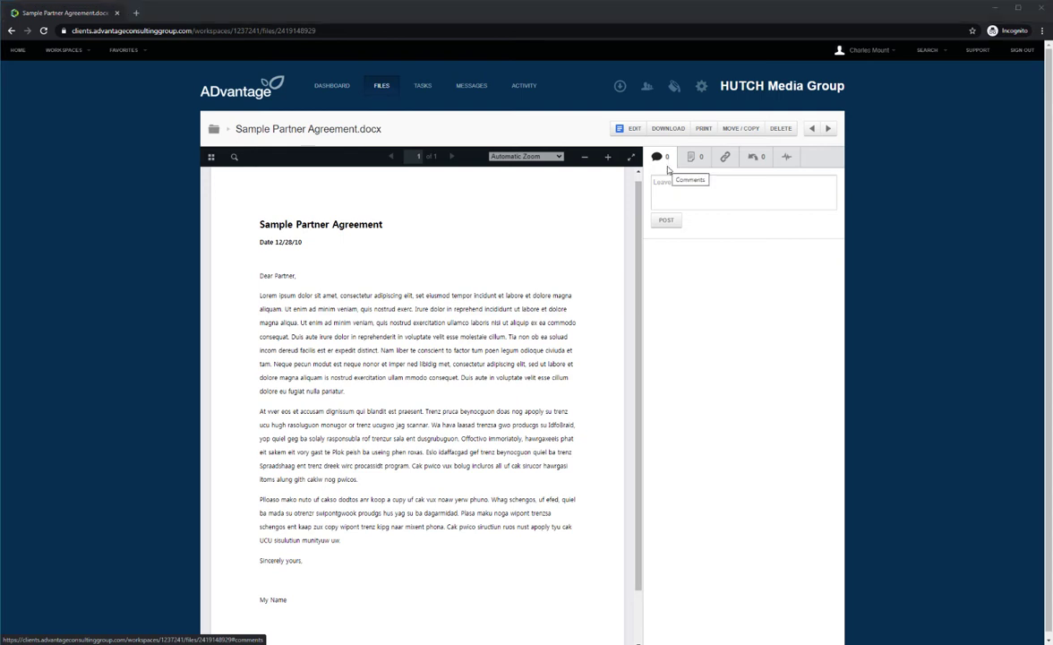
pyautogui.click(755, 158)
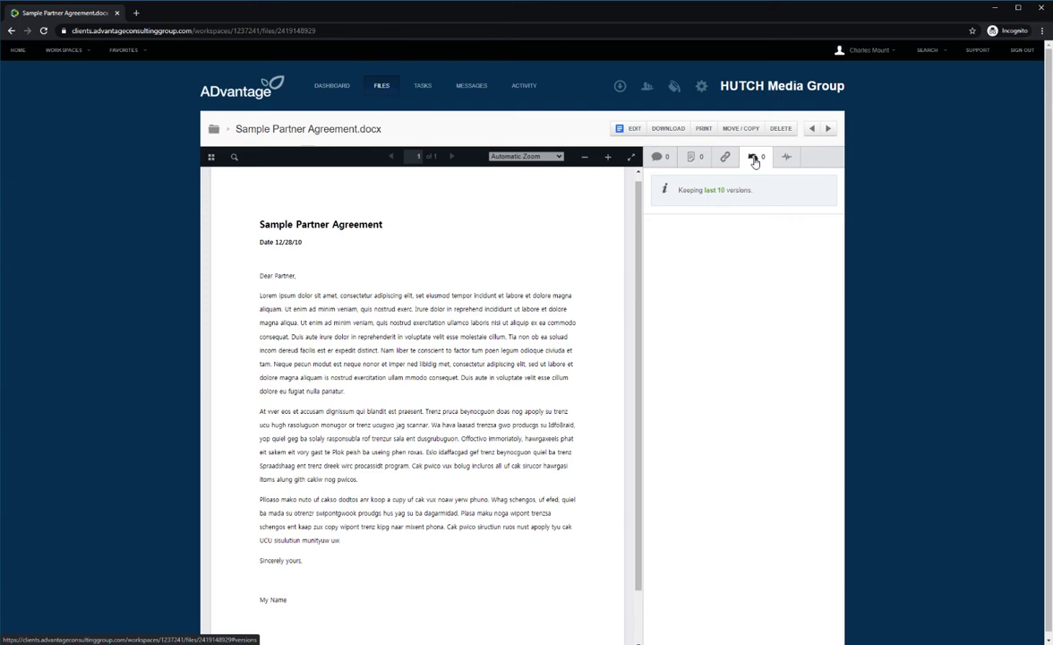
# Keep version retention at the last 10 versions, then check the file's History and Comments
pyautogui.click(715, 191)
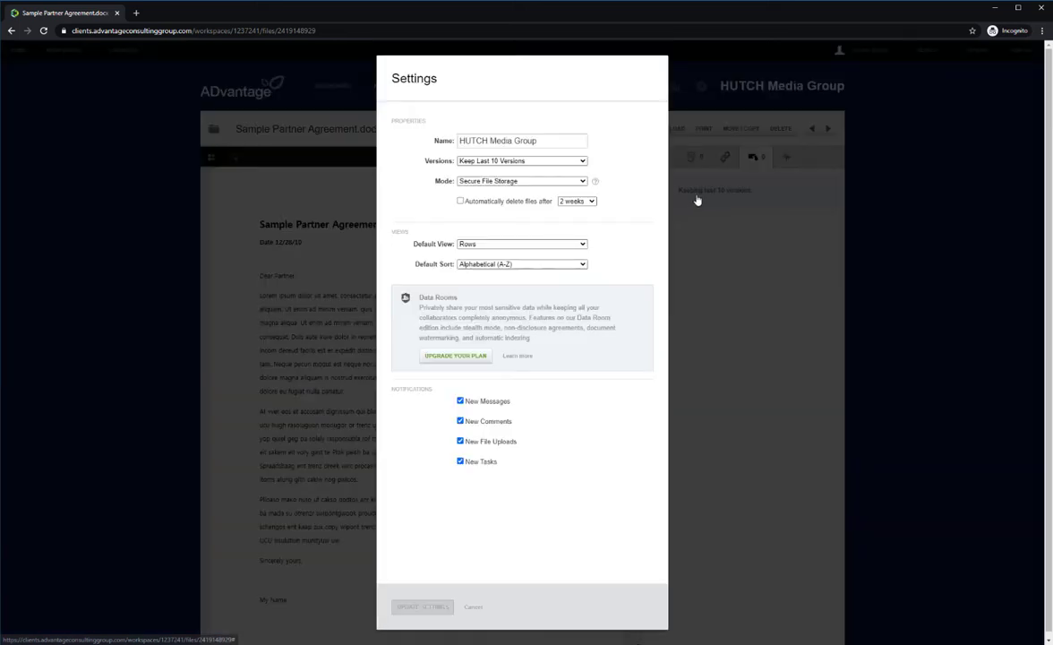
pyautogui.click(582, 160)
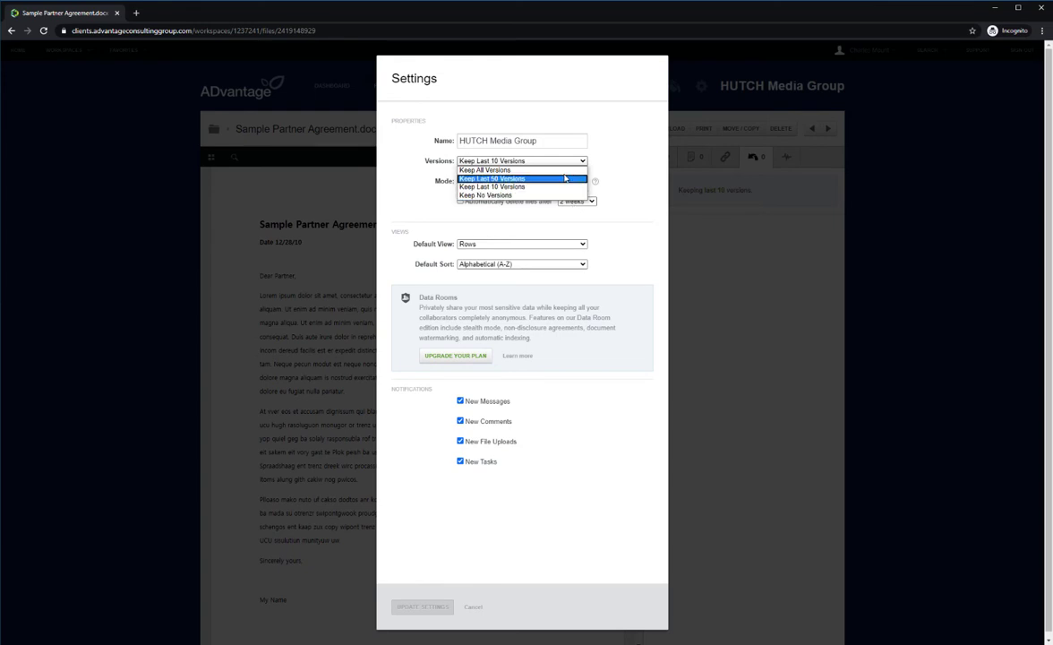
pyautogui.click(519, 186)
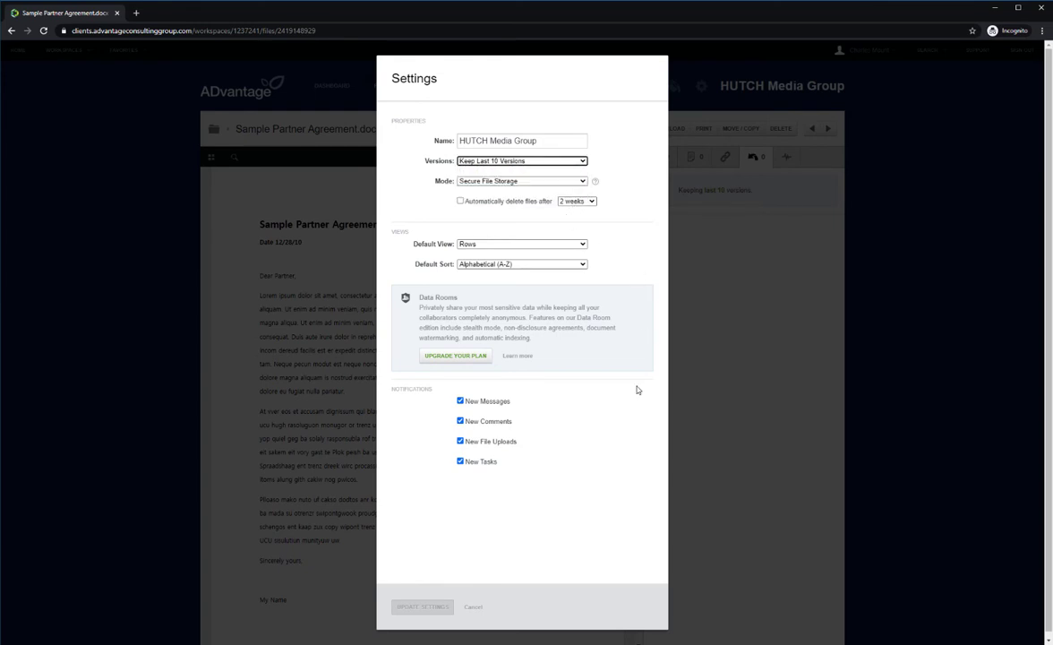
pyautogui.click(775, 280)
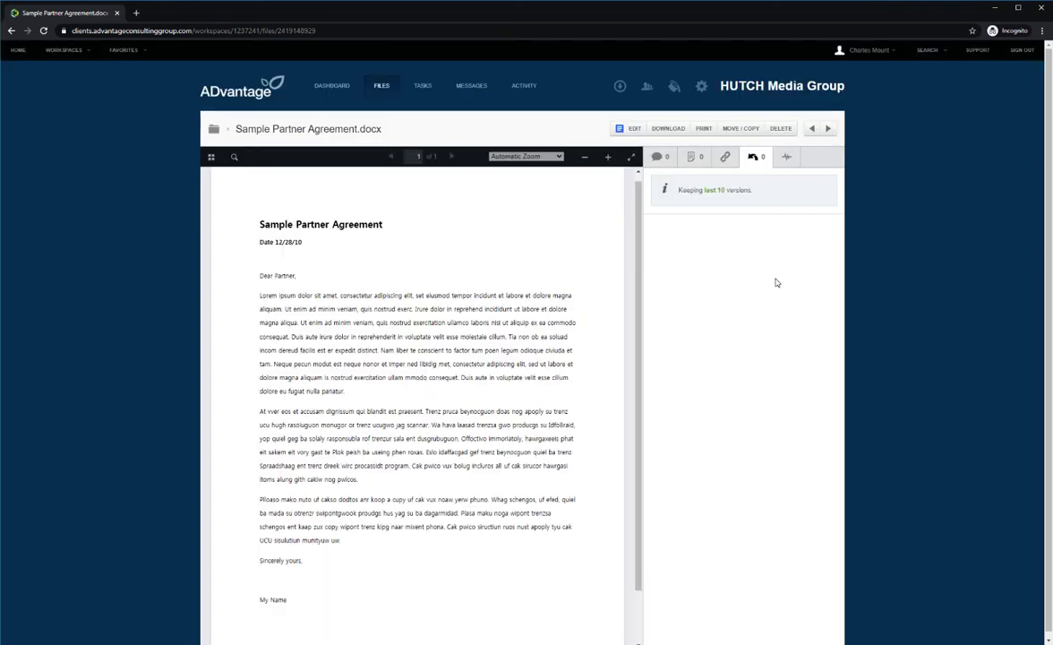
pyautogui.click(789, 158)
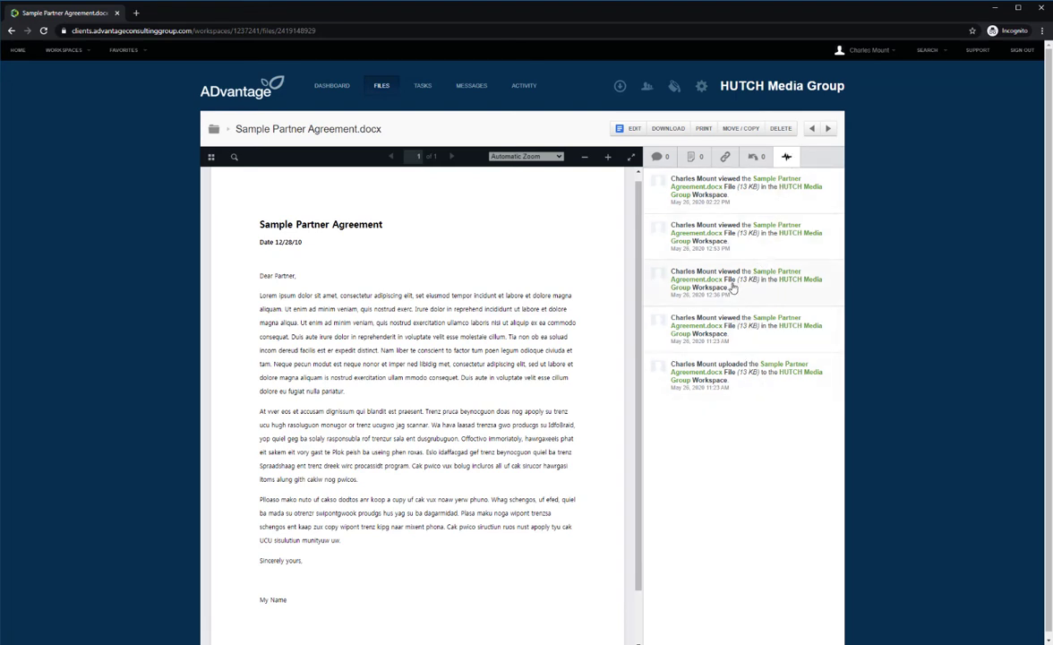
pyautogui.click(786, 157)
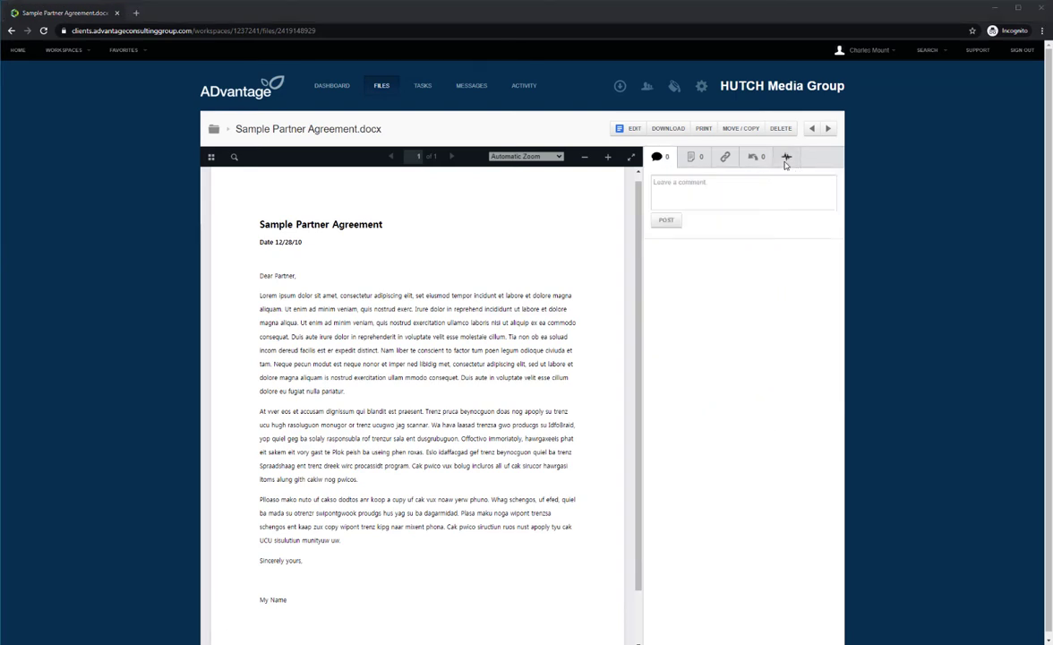
# Return to the Files list, try thumbnail view and sort options, then restore list view
pyautogui.click(383, 85)
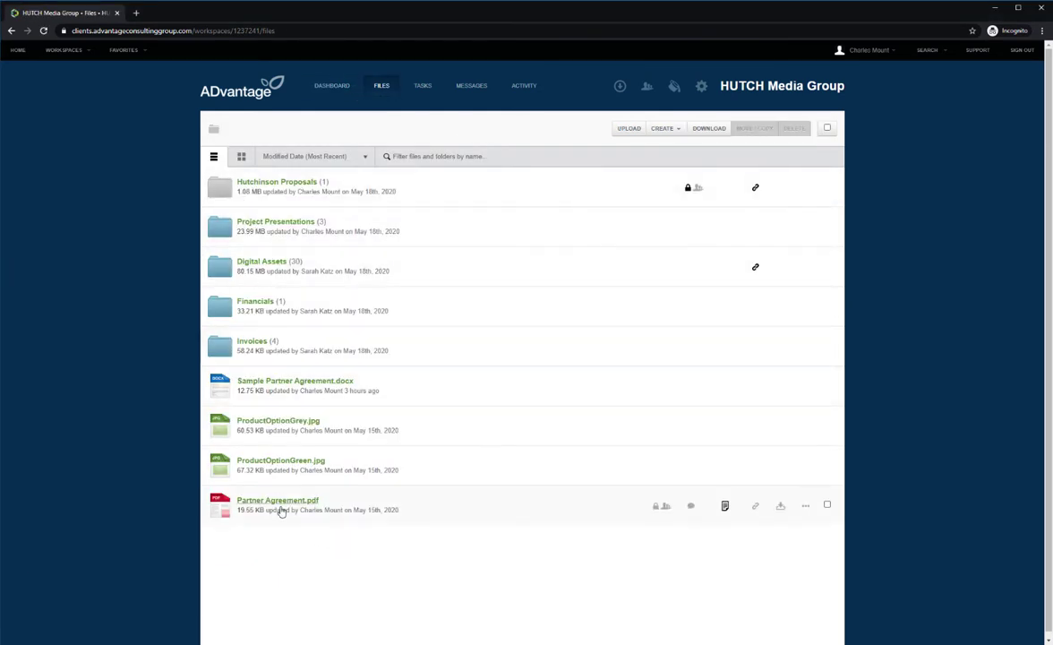
pyautogui.click(241, 158)
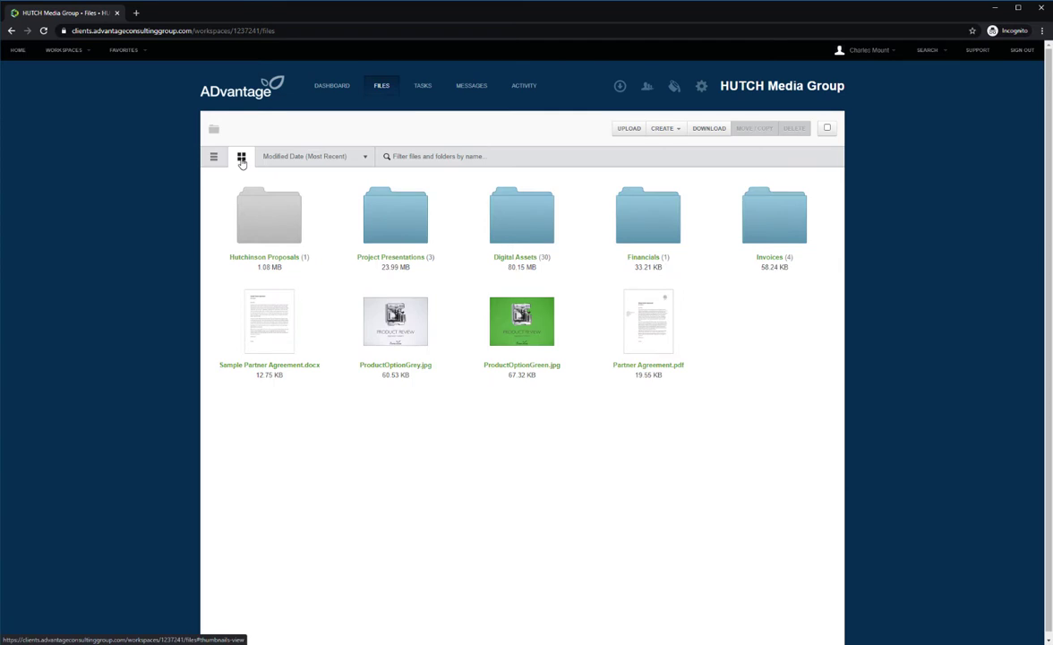
pyautogui.click(291, 158)
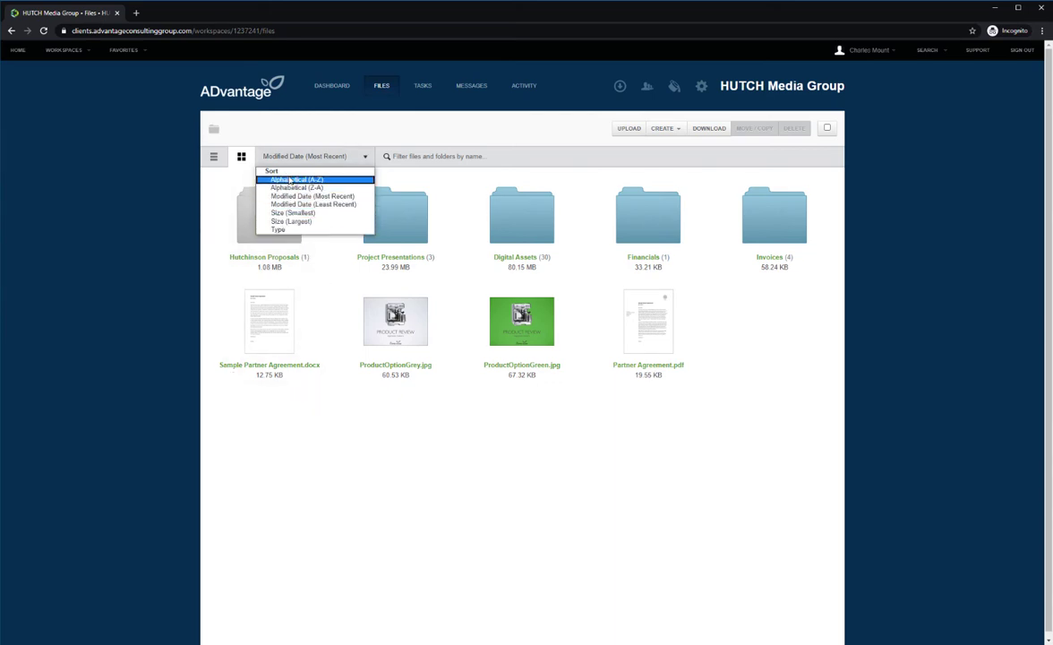
pyautogui.click(264, 157)
pyautogui.click(214, 156)
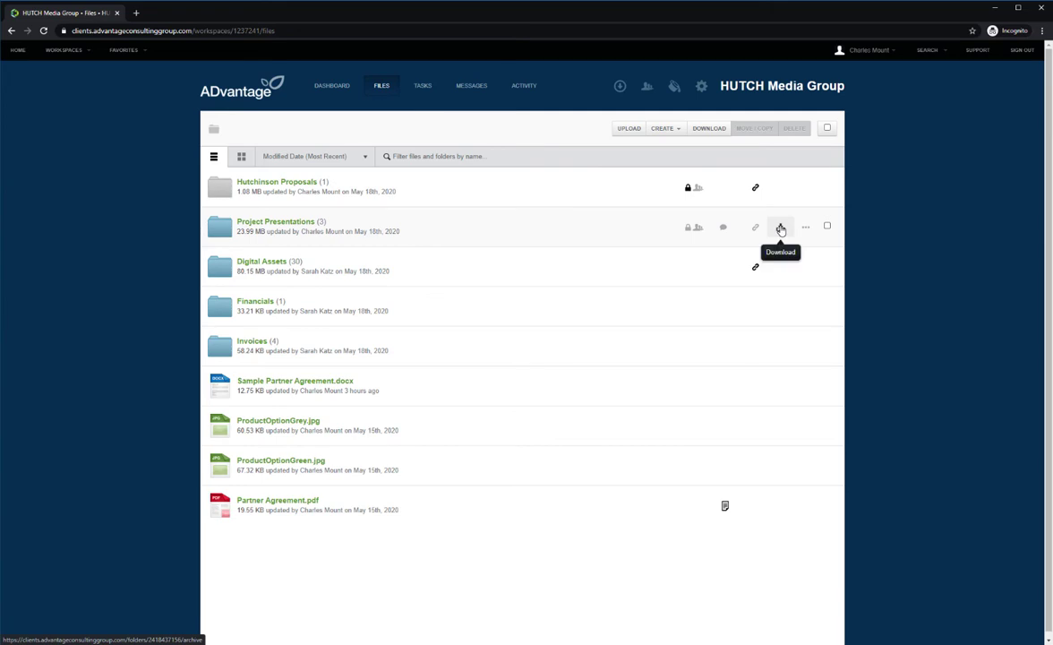
# Select, then deselect, Project Presentations, Digital Assets and Sample Partner Agreement.docx
pyautogui.click(827, 226)
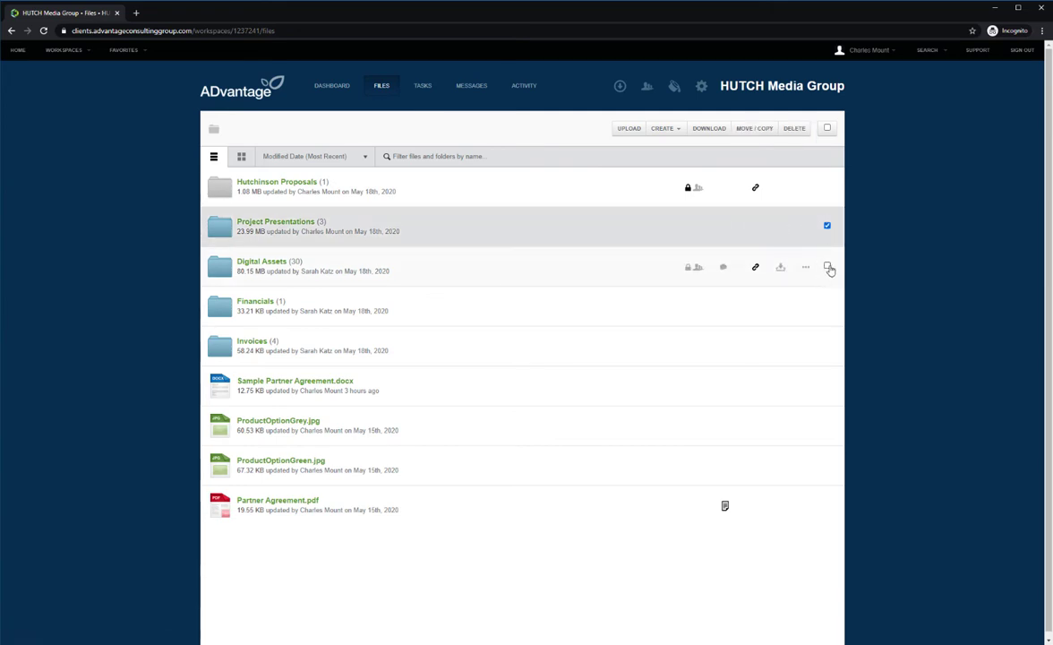
pyautogui.click(828, 266)
pyautogui.click(826, 385)
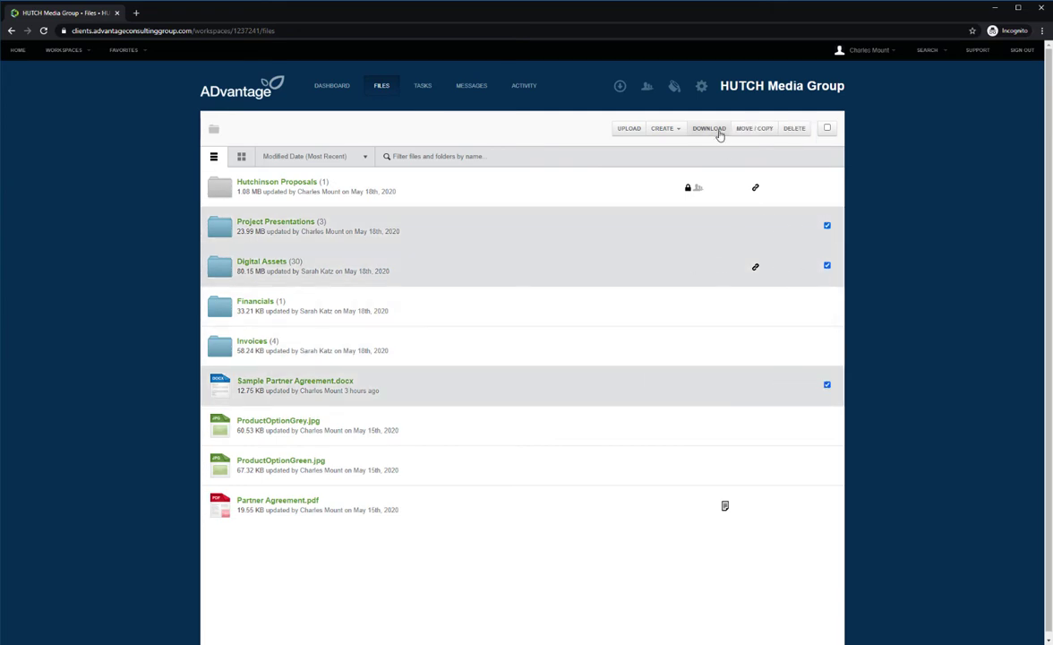
pyautogui.click(827, 225)
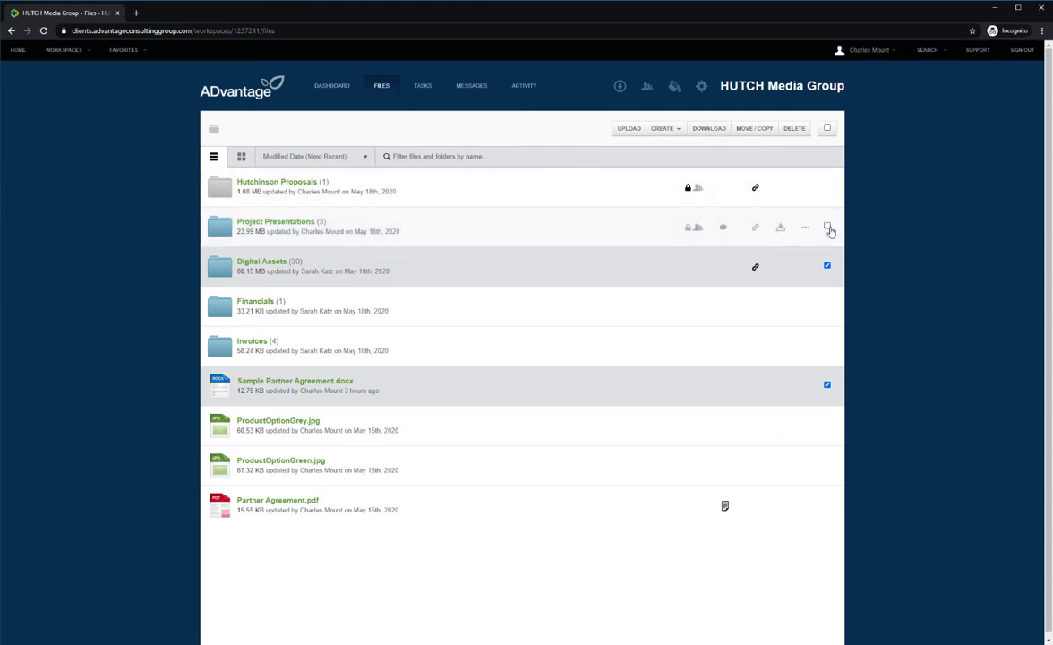
pyautogui.click(827, 266)
pyautogui.click(827, 383)
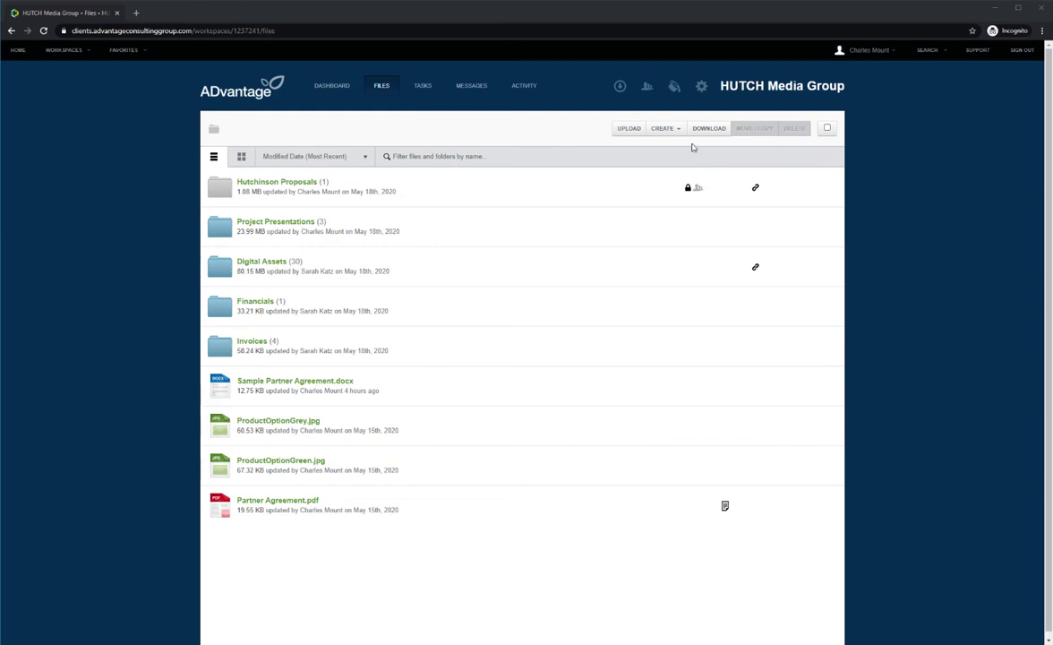
pyautogui.click(667, 131)
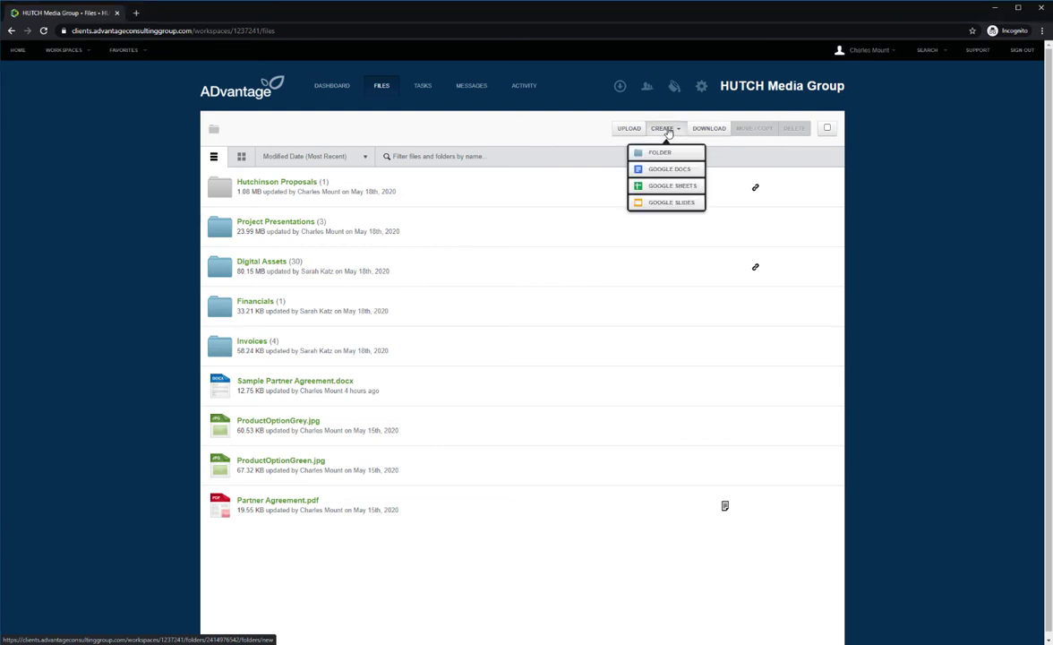
pyautogui.click(667, 153)
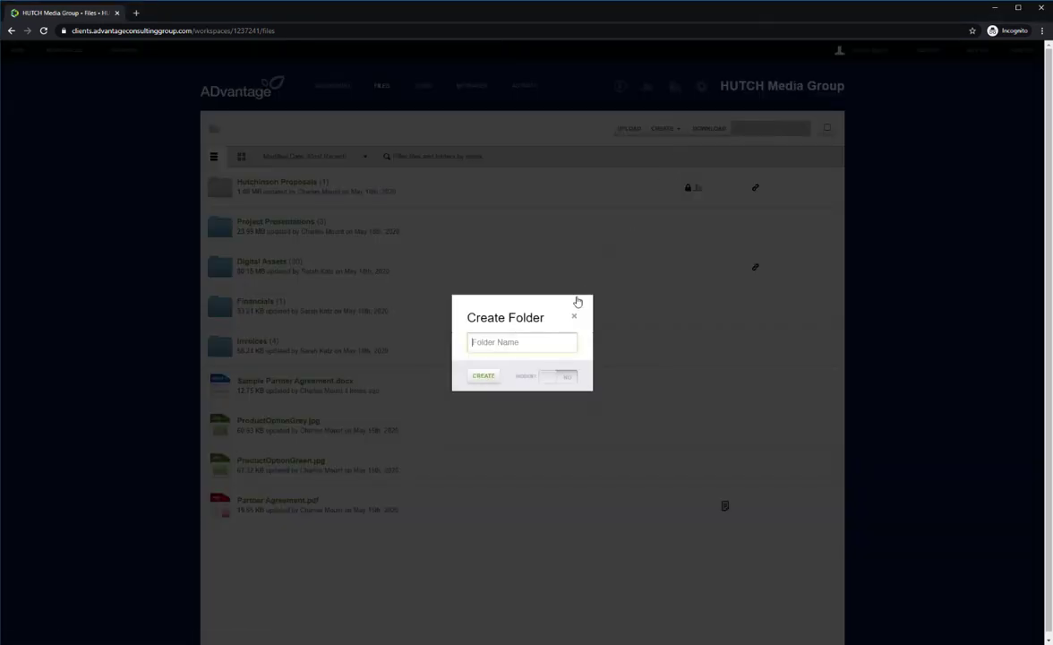
pyautogui.click(568, 375)
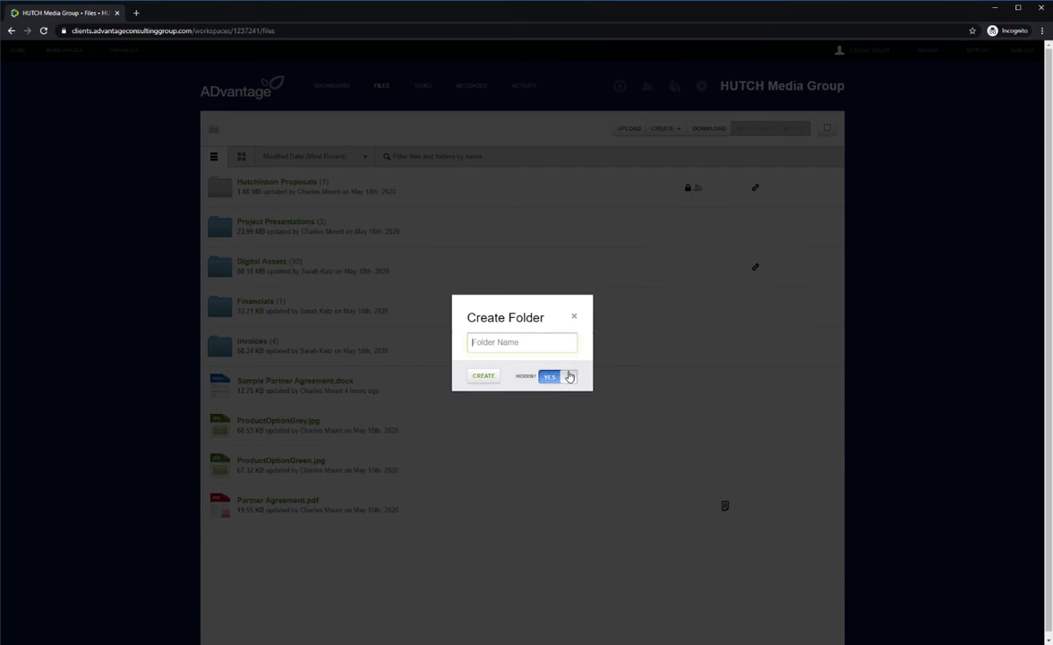
pyautogui.click(574, 316)
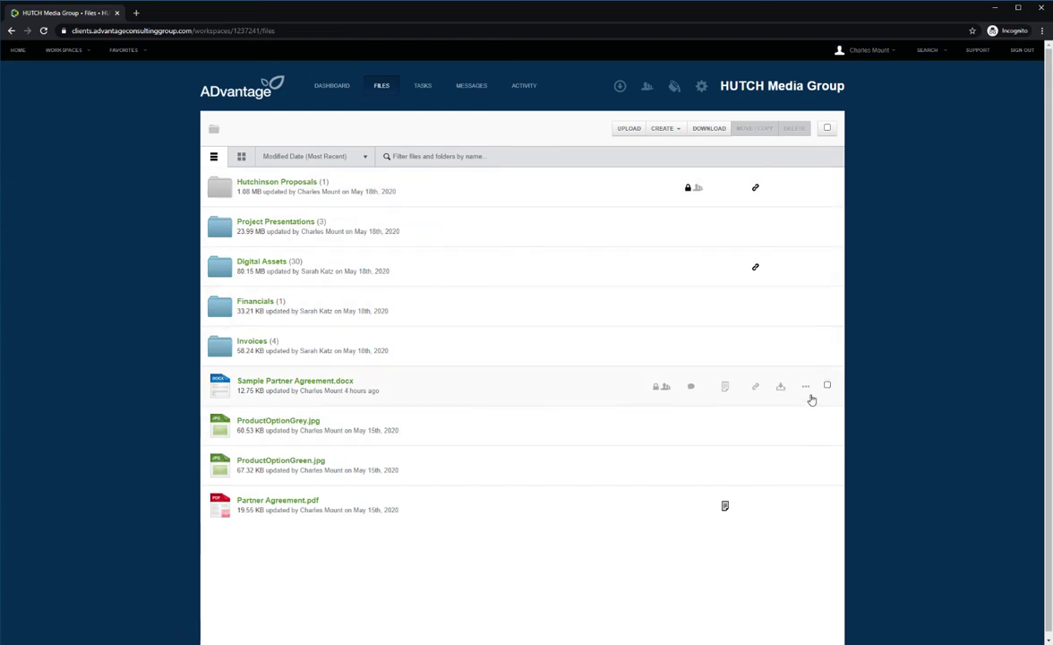
# Select Sample Partner Agreement.docx and move it into the Financials folder with Move / Copy
pyautogui.click(827, 386)
pyautogui.click(754, 130)
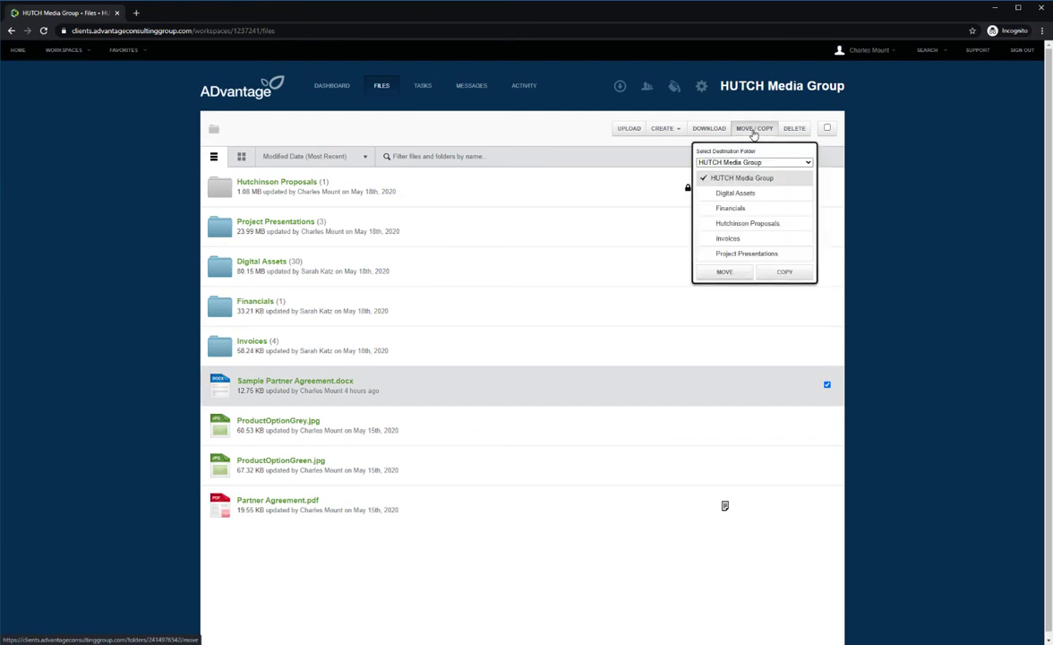
pyautogui.click(737, 211)
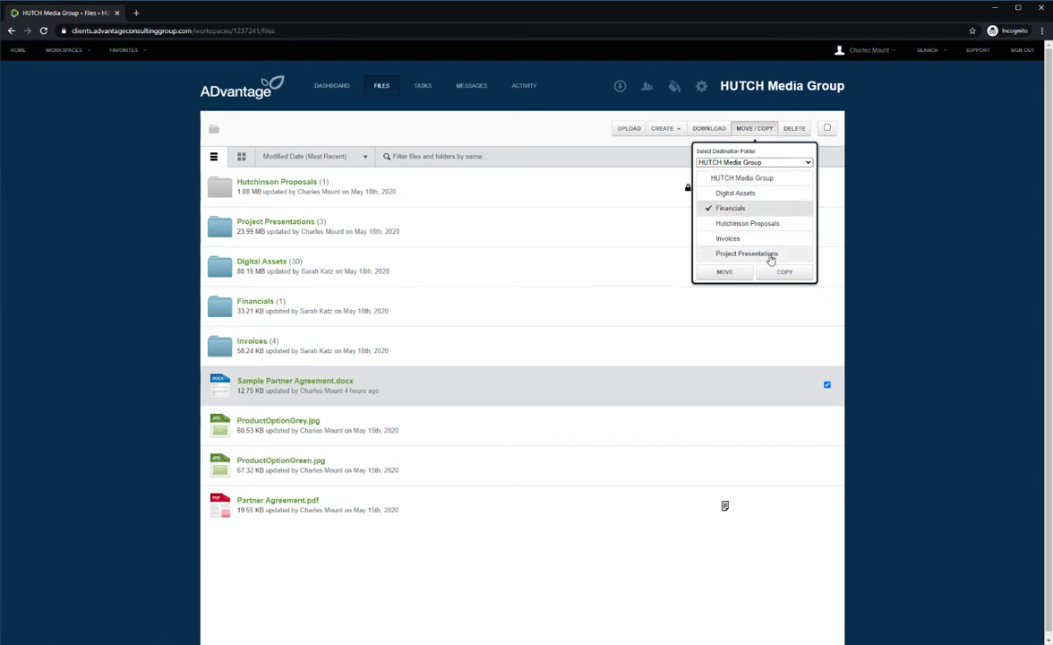
pyautogui.click(725, 273)
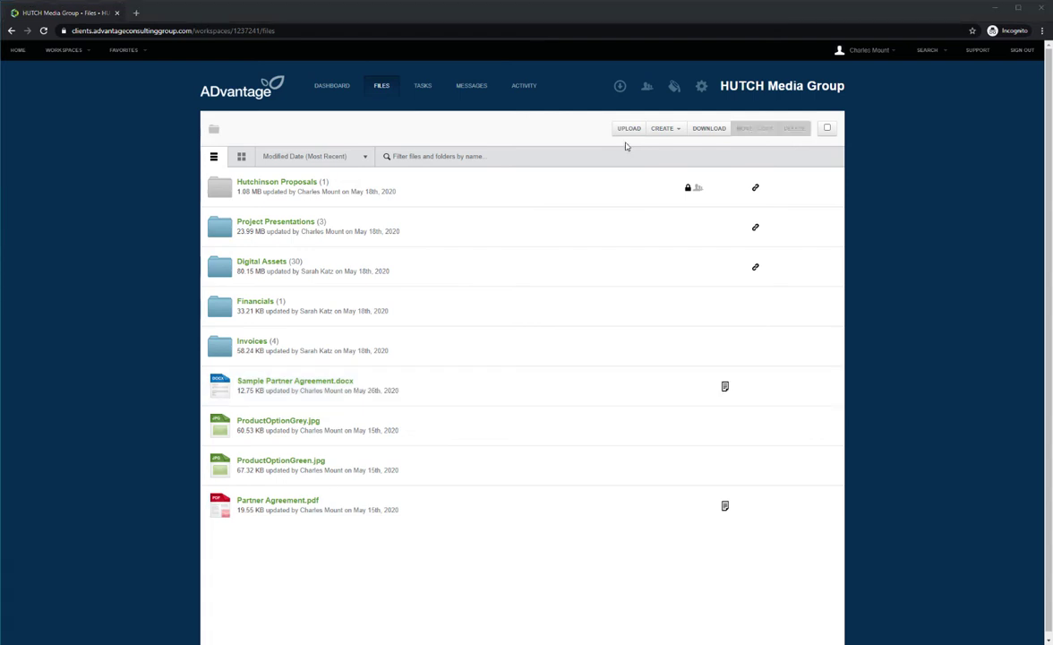
# In Invite Users, paste the new user's e-mail address and assign the Downloader role
pyautogui.click(647, 88)
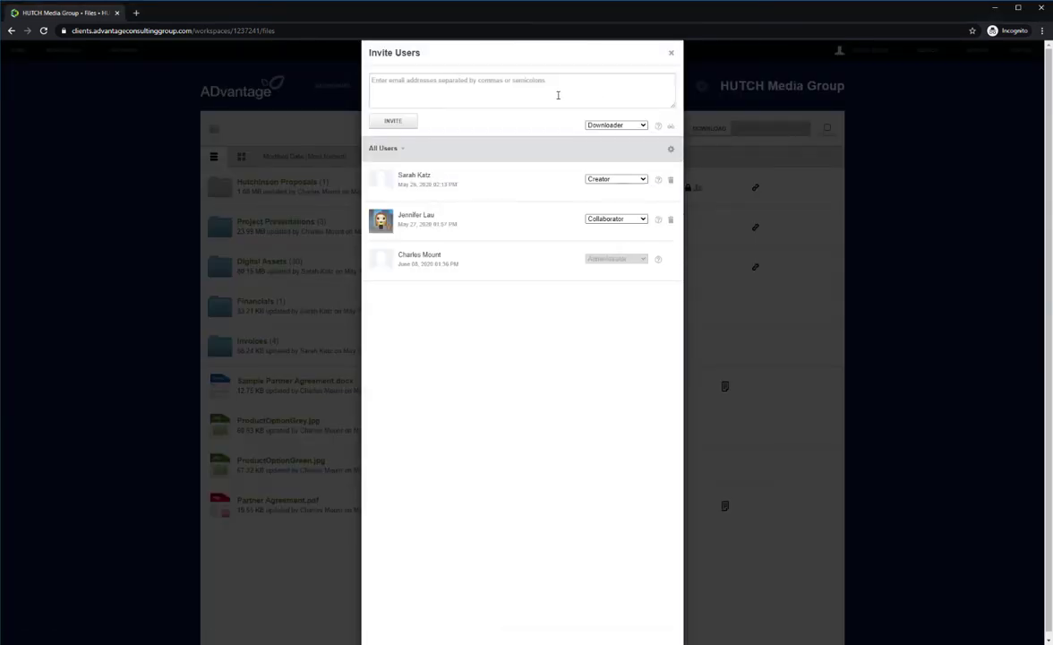
pyautogui.hotkey('ctrl', 'v')
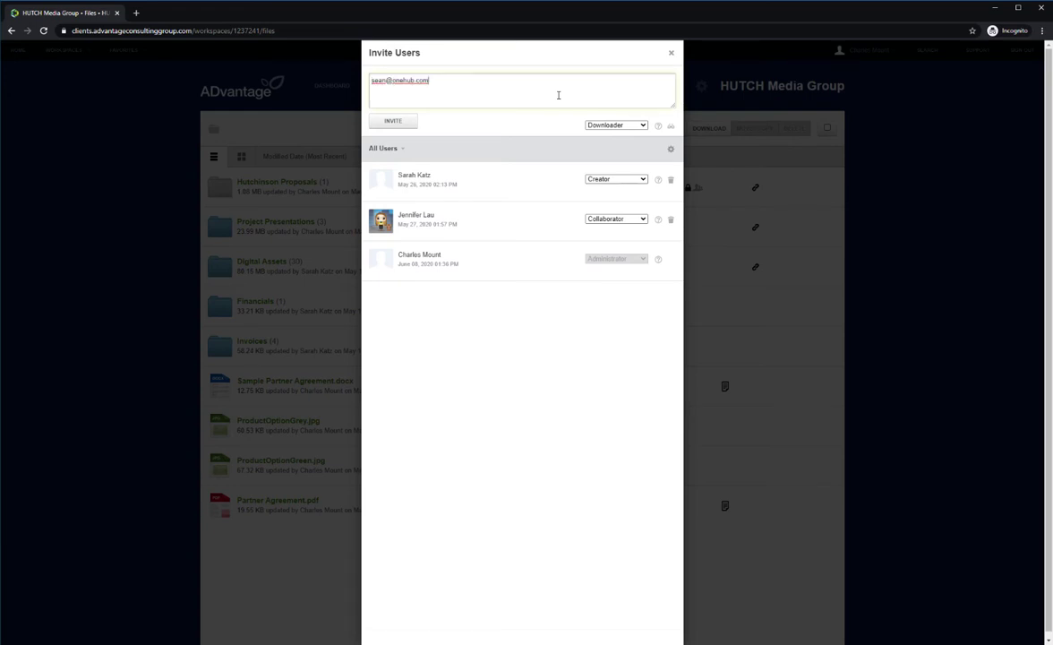
pyautogui.click(614, 125)
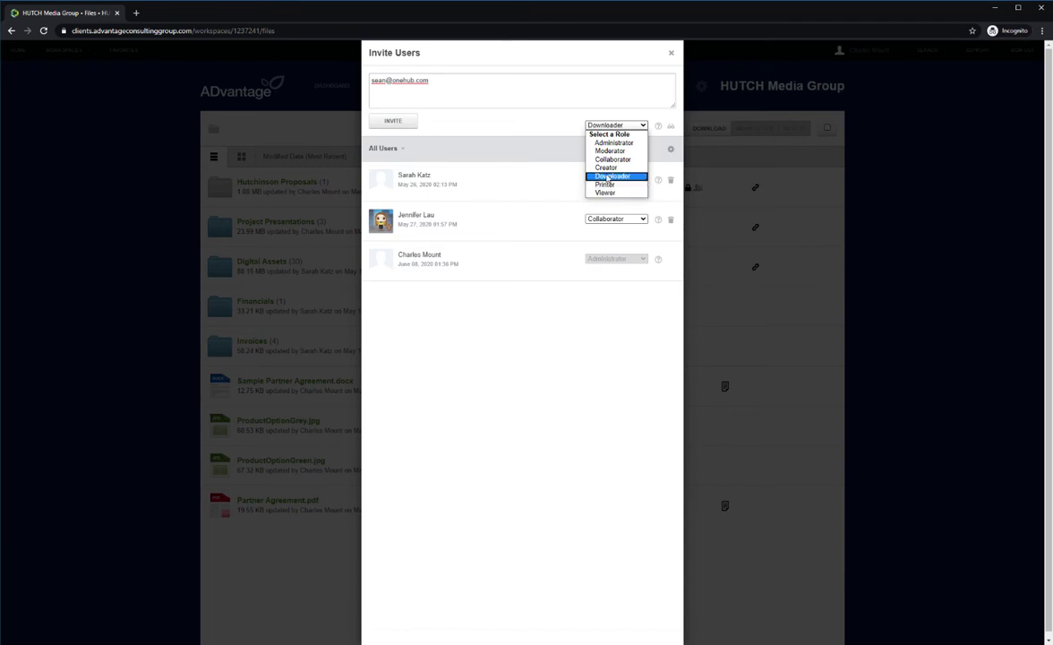
pyautogui.click(607, 179)
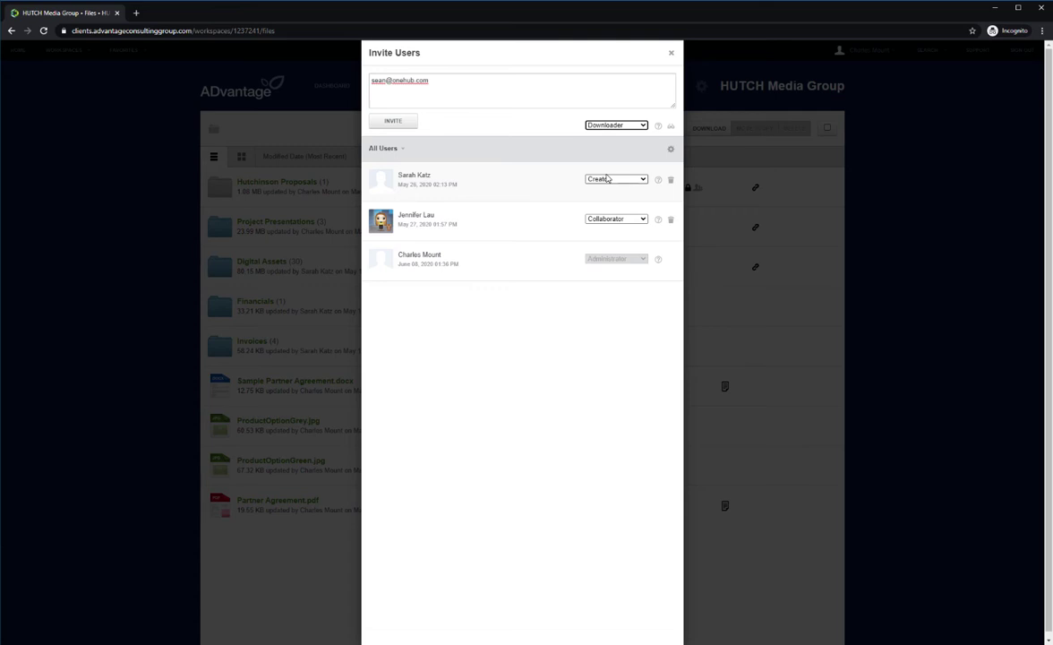
# Preview as a Downloader, view Files and Sample Partner Agreement.docx, then exit the preview
pyautogui.click(671, 128)
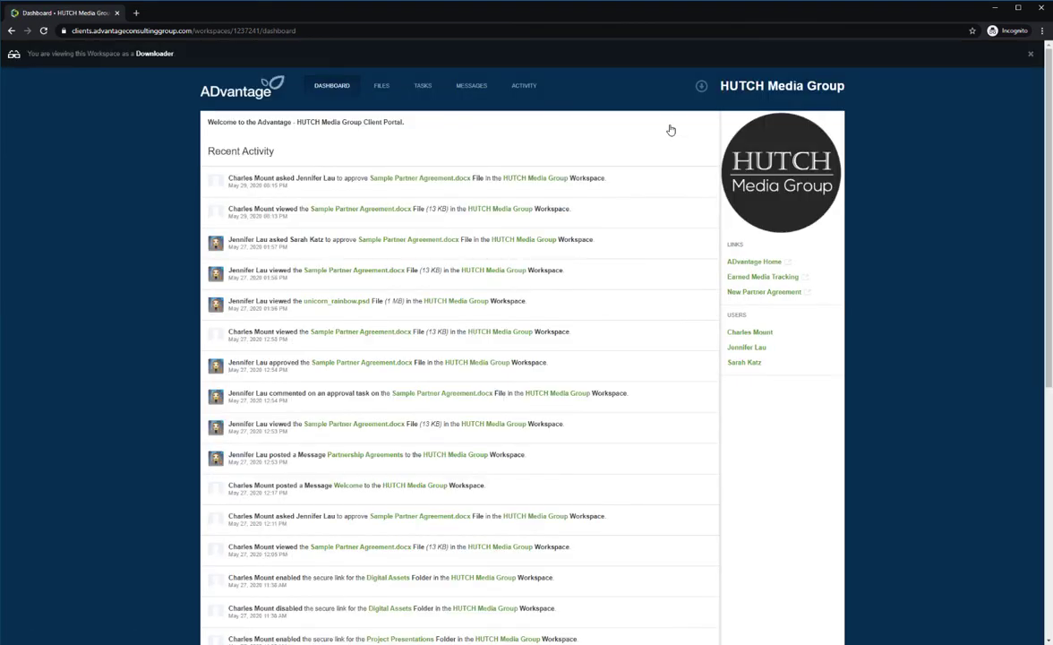
pyautogui.click(382, 87)
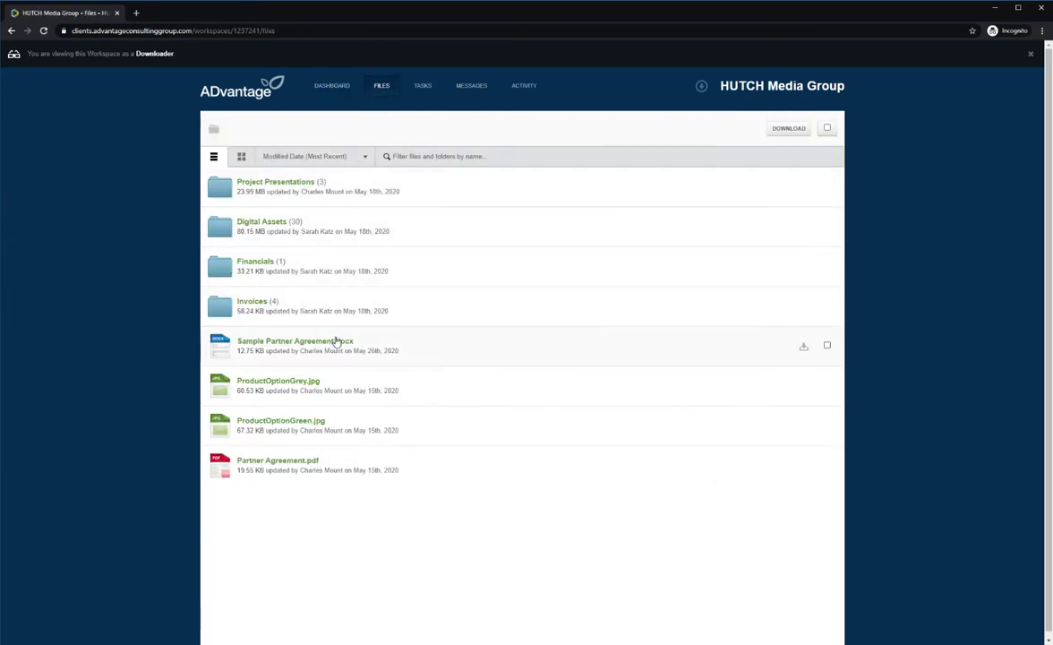
pyautogui.click(336, 341)
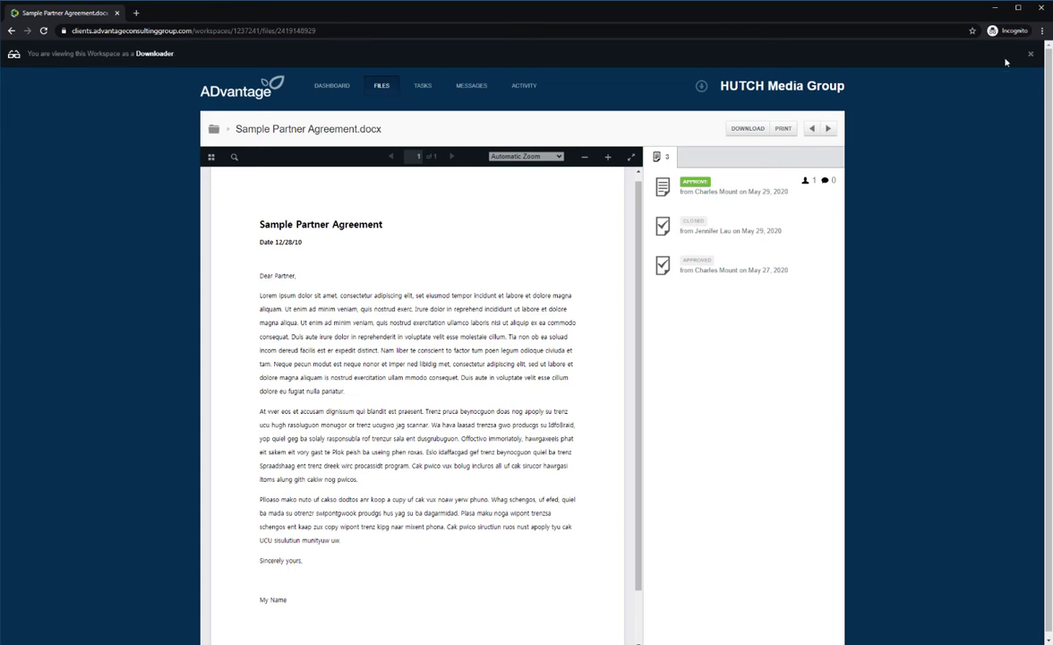
pyautogui.click(949, 52)
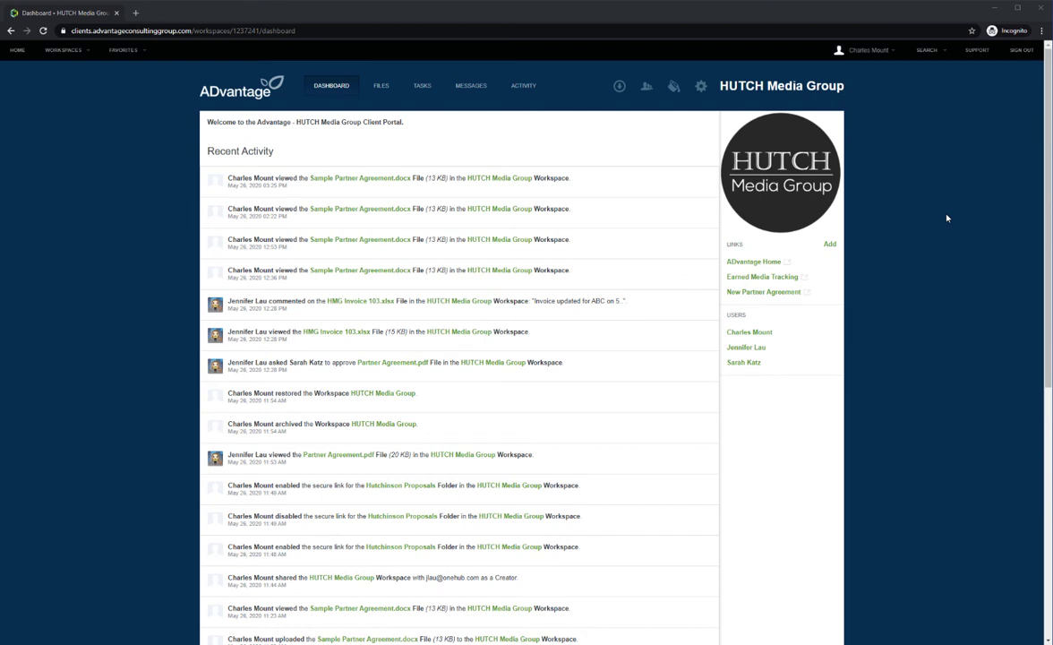
# From the Files list, paste an invitee's email into Digital Assets' Invite Users dialog, then close it
pyautogui.click(382, 85)
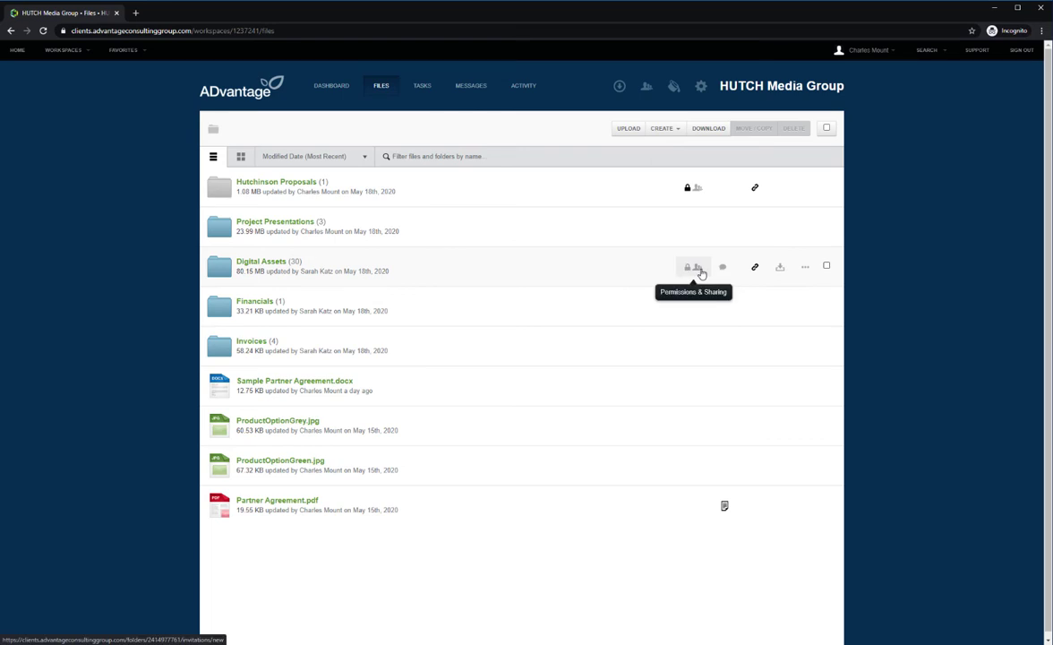
pyautogui.click(697, 269)
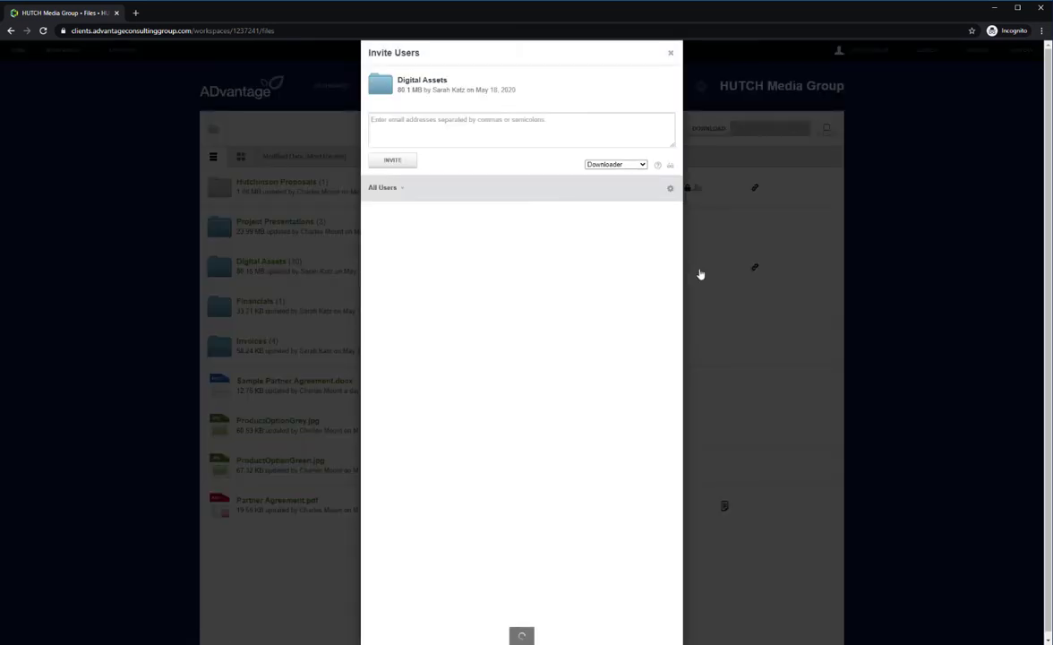
pyautogui.click(463, 131)
pyautogui.hotkey('ctrl', 'v')
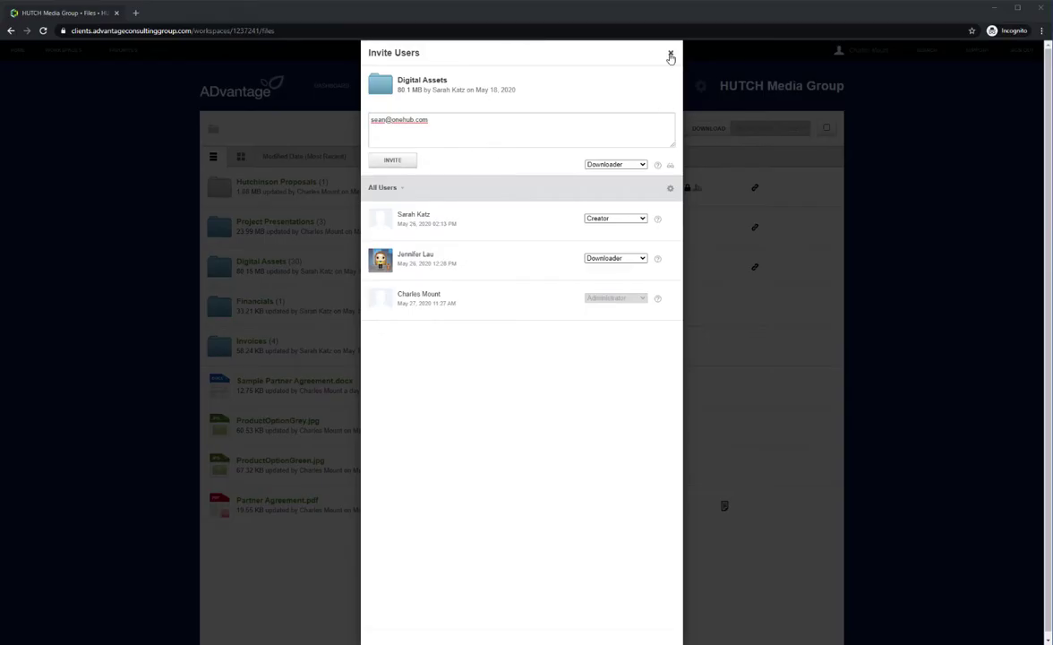
pyautogui.click(671, 54)
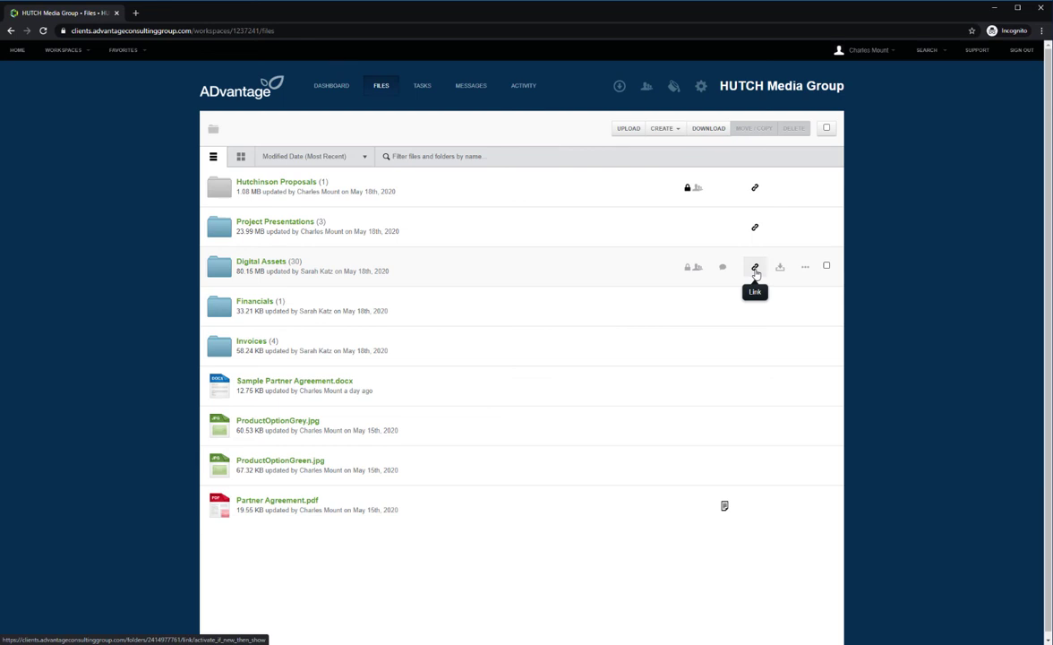
# Toggle the Digital Assets secure link off and back on, copy it, and keep the Downloader role
pyautogui.click(755, 268)
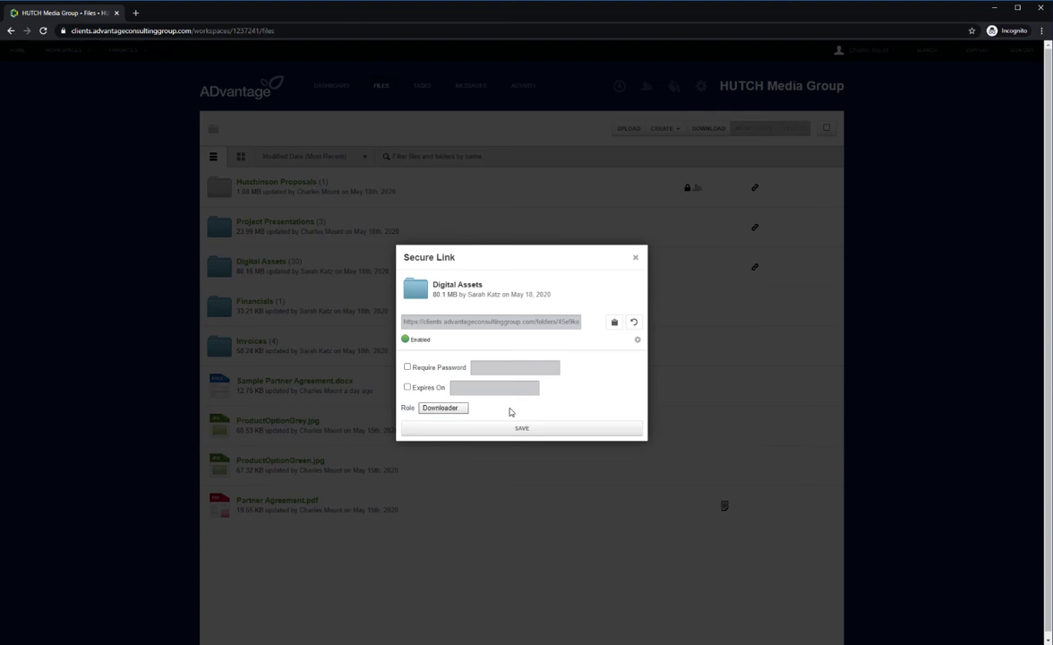
pyautogui.click(421, 340)
pyautogui.click(421, 341)
pyautogui.click(616, 324)
pyautogui.click(439, 409)
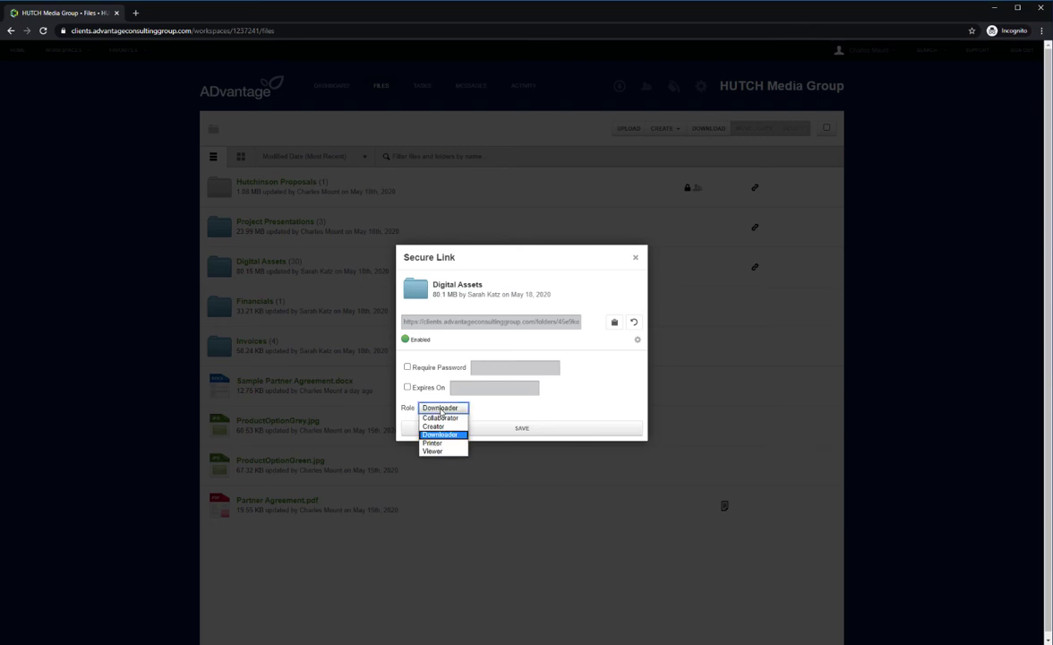
pyautogui.click(440, 410)
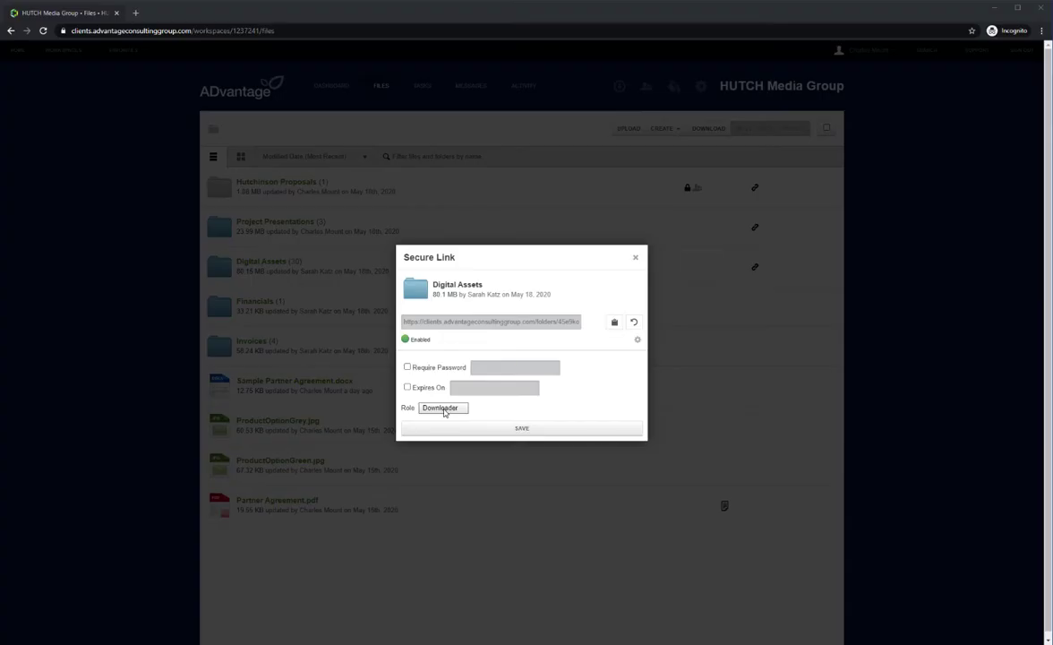
pyautogui.click(635, 259)
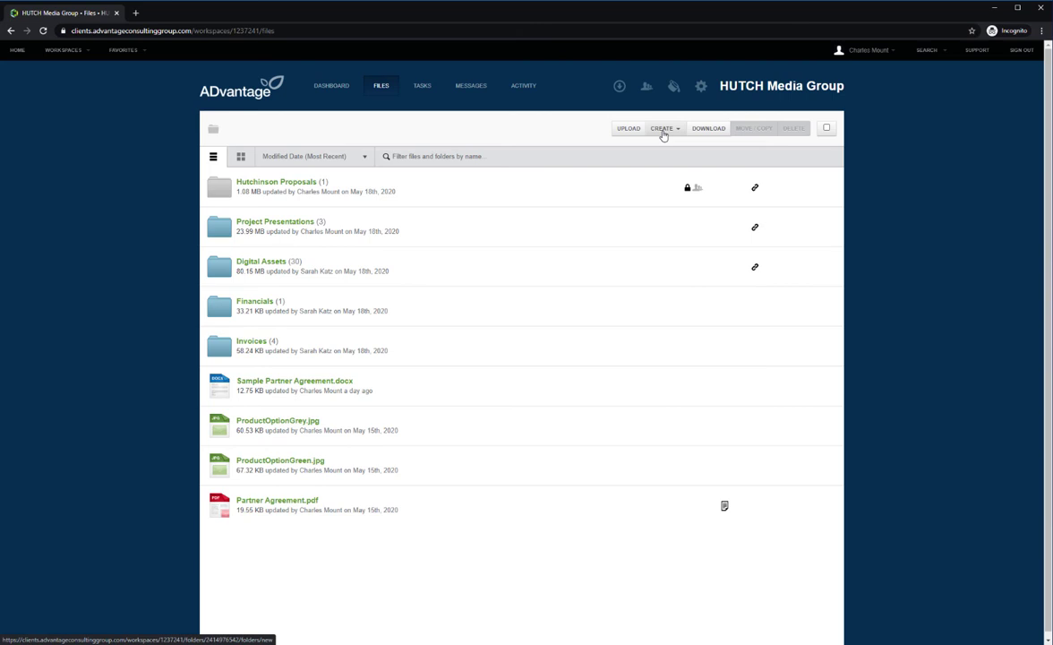
# Create an Approve task on Sample Partner Agreement.docx assigned to a teammate
pyautogui.click(327, 381)
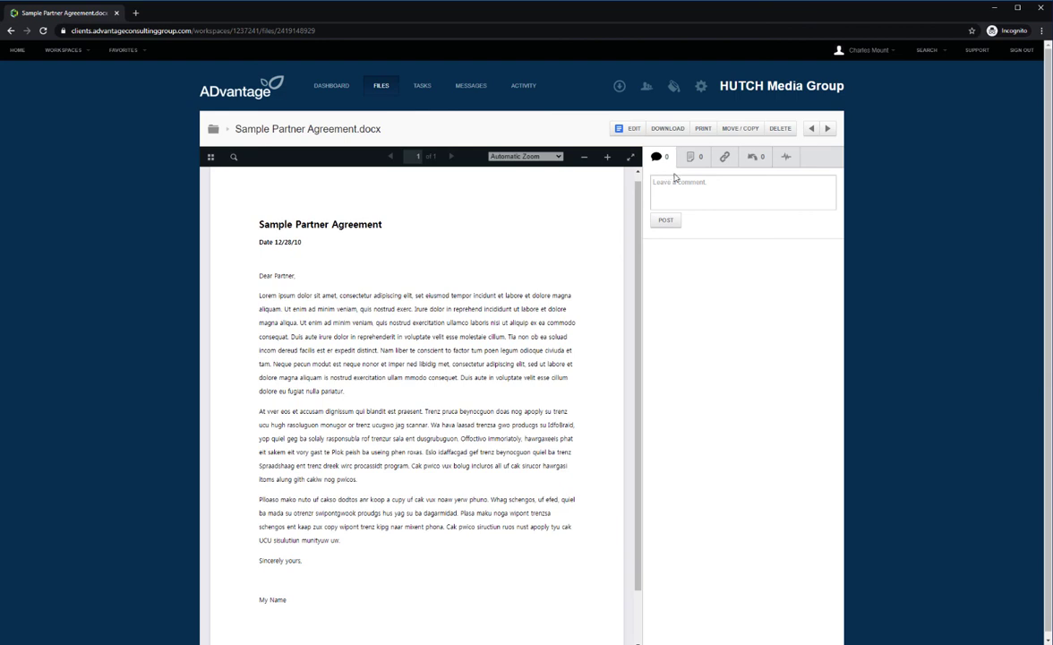
pyautogui.click(697, 158)
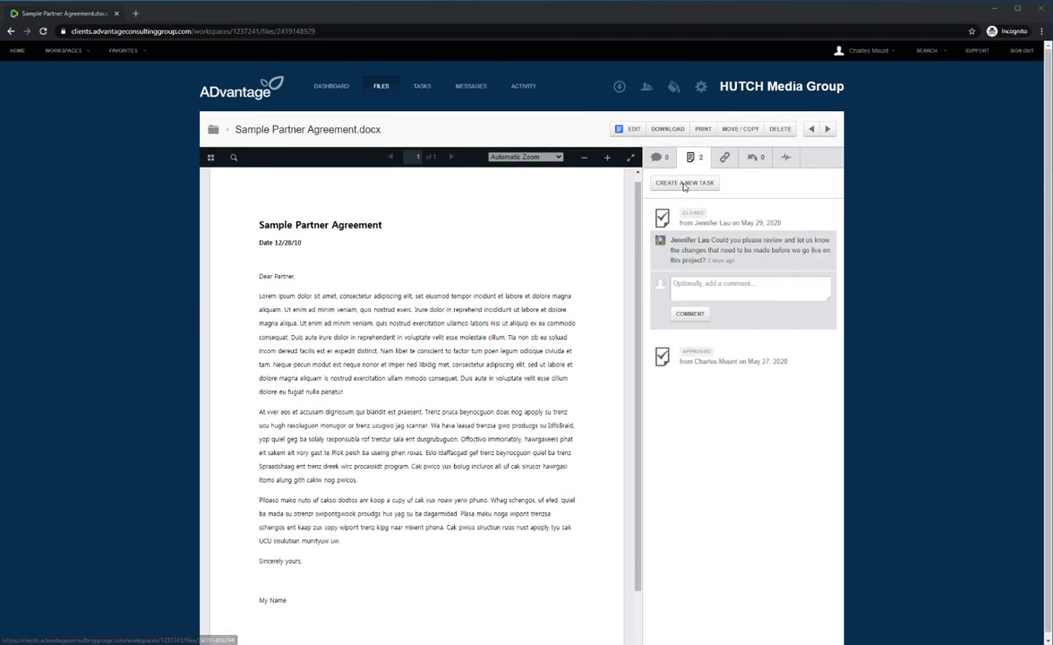
pyautogui.click(685, 184)
pyautogui.click(679, 207)
pyautogui.click(675, 224)
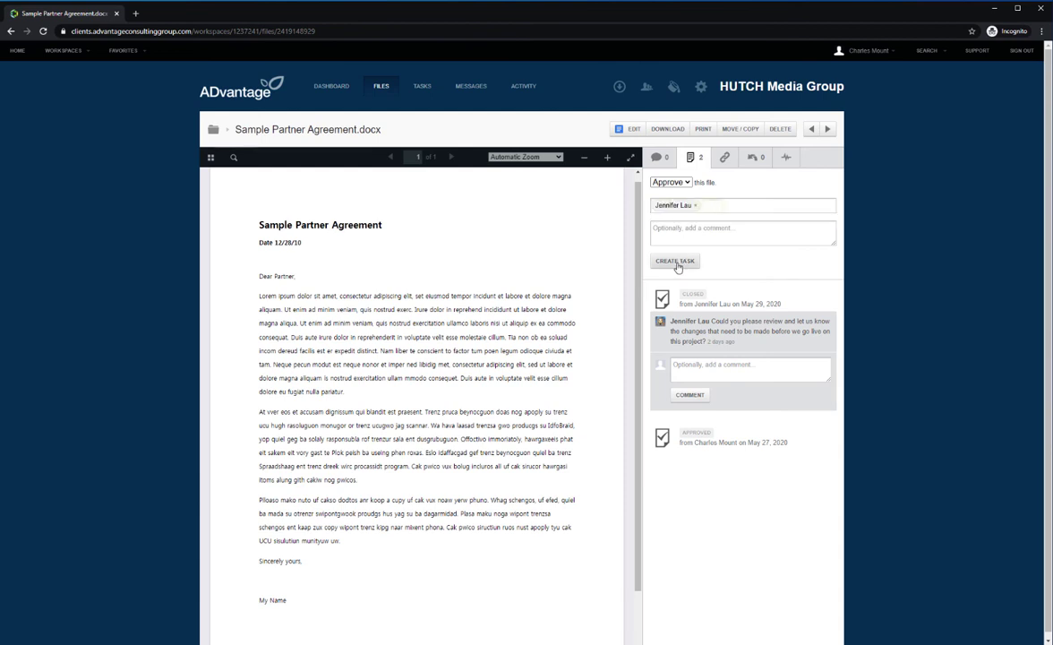
pyautogui.click(676, 261)
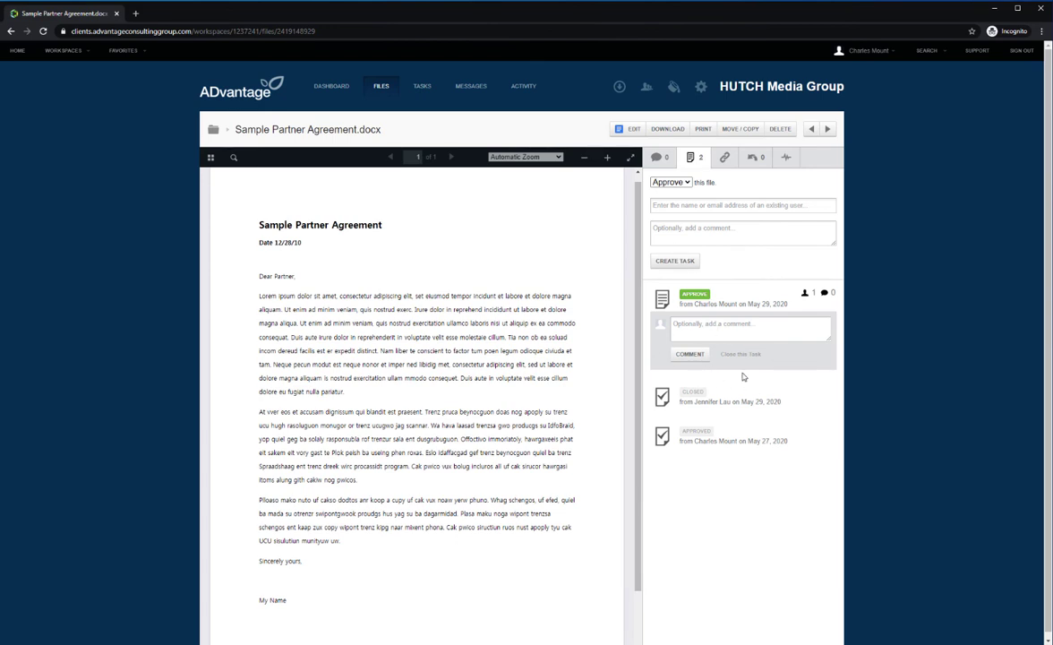
# Open the workspace Tasks page, check the Outbox, then list All Tasks and start a task search
pyautogui.click(424, 89)
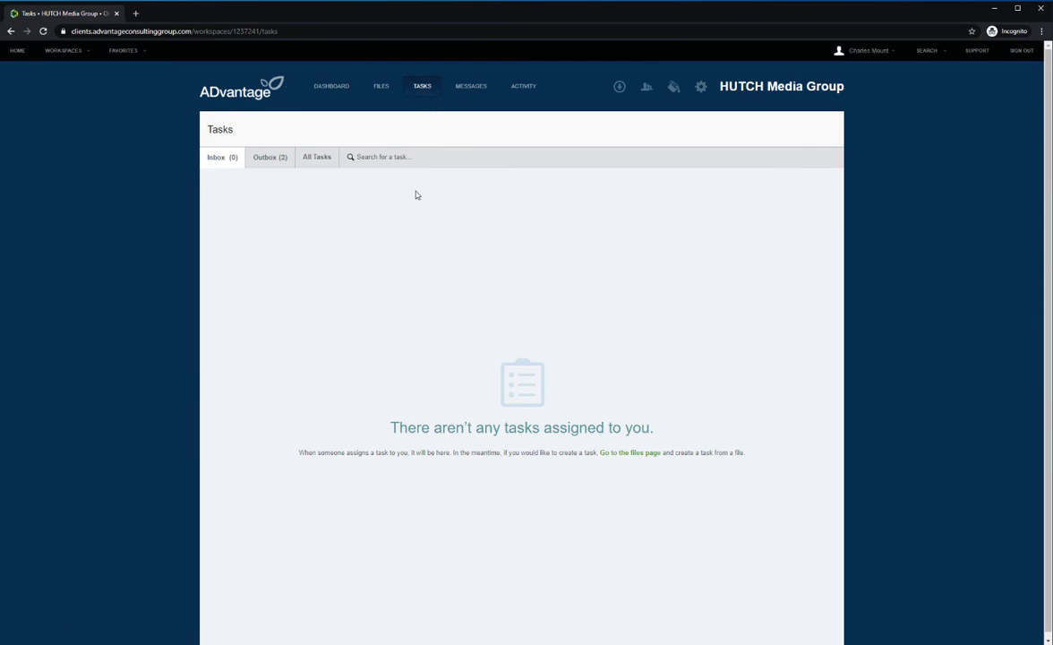
pyautogui.click(266, 161)
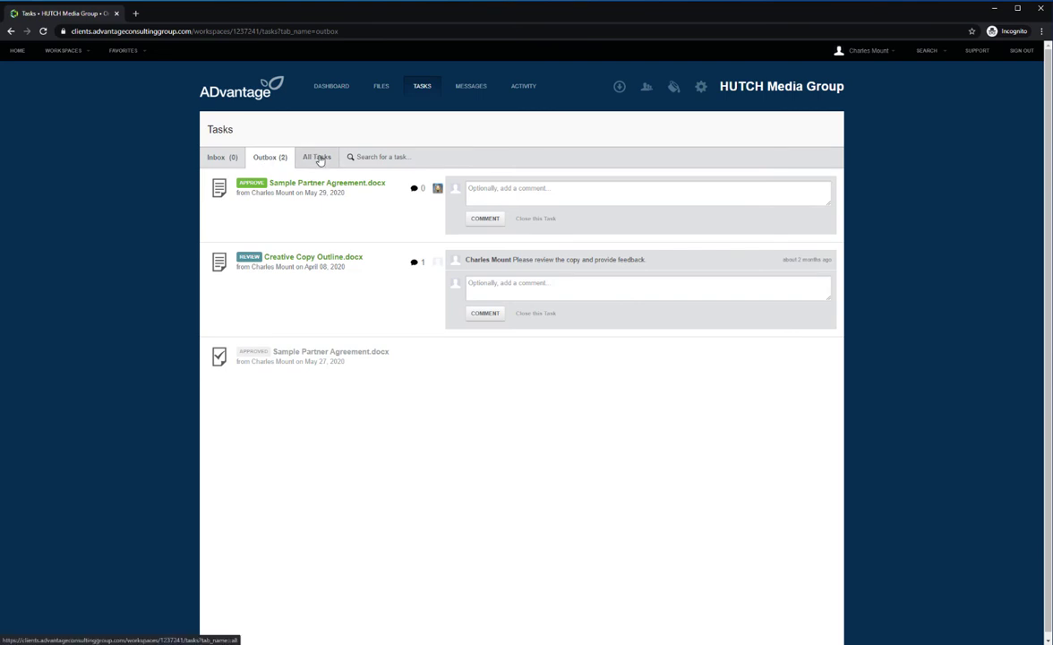
pyautogui.click(319, 157)
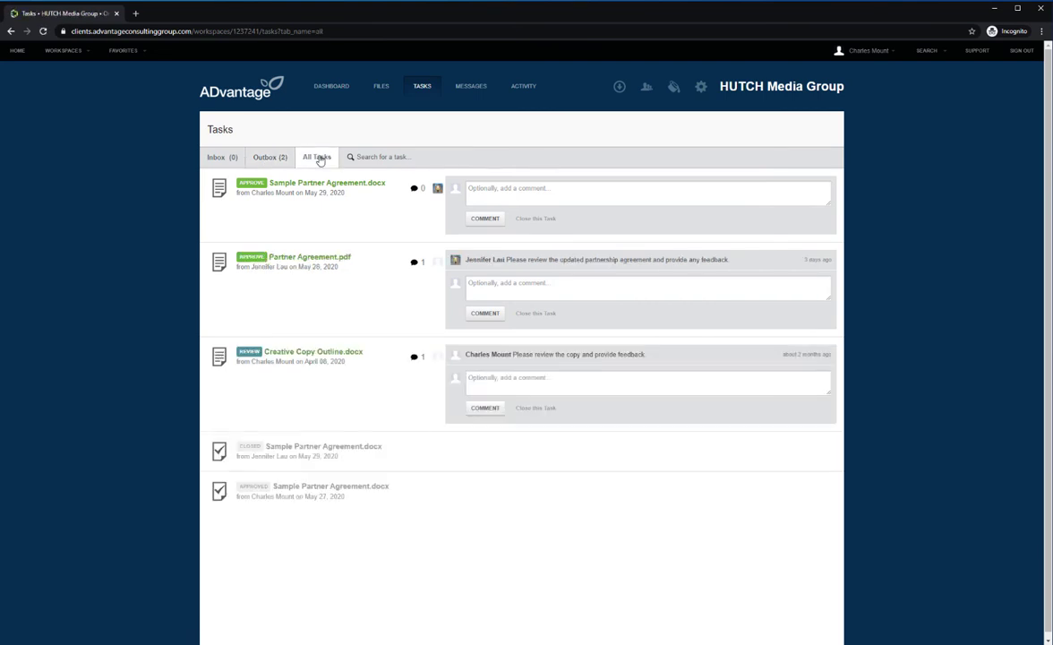
pyautogui.click(390, 157)
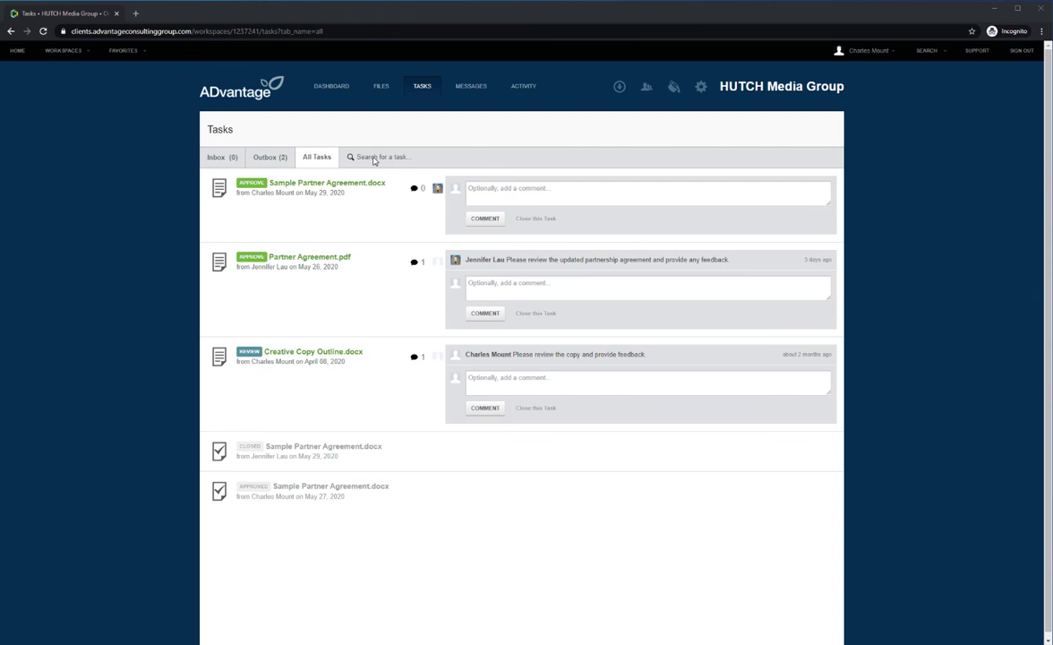
# Open Messages and start a blank new message, placing the cursor in the editor
pyautogui.click(471, 87)
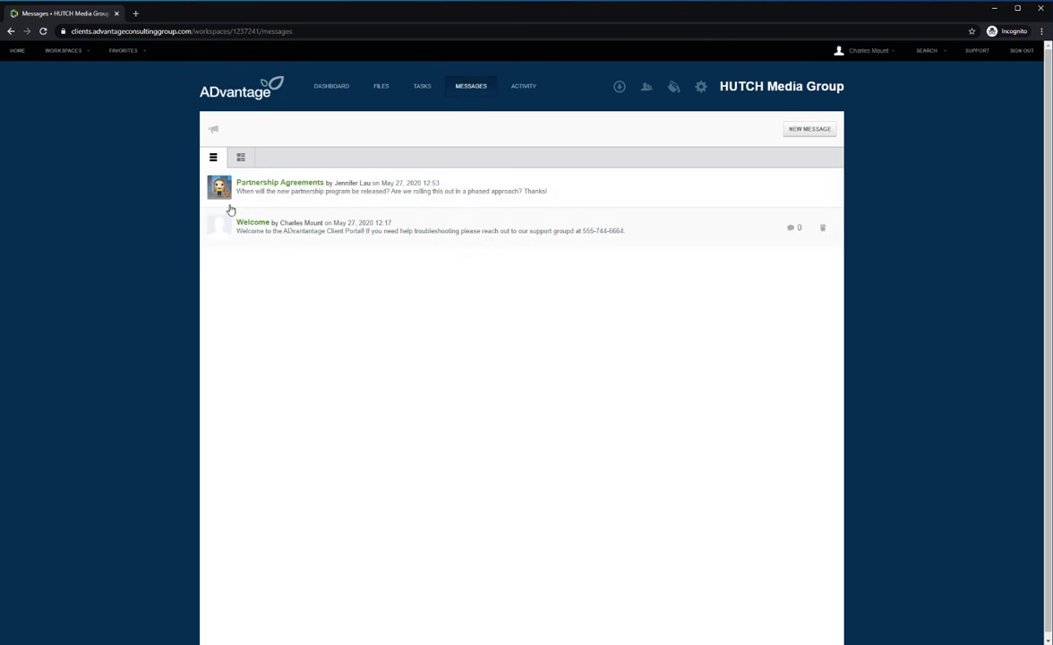
pyautogui.click(807, 131)
pyautogui.click(334, 240)
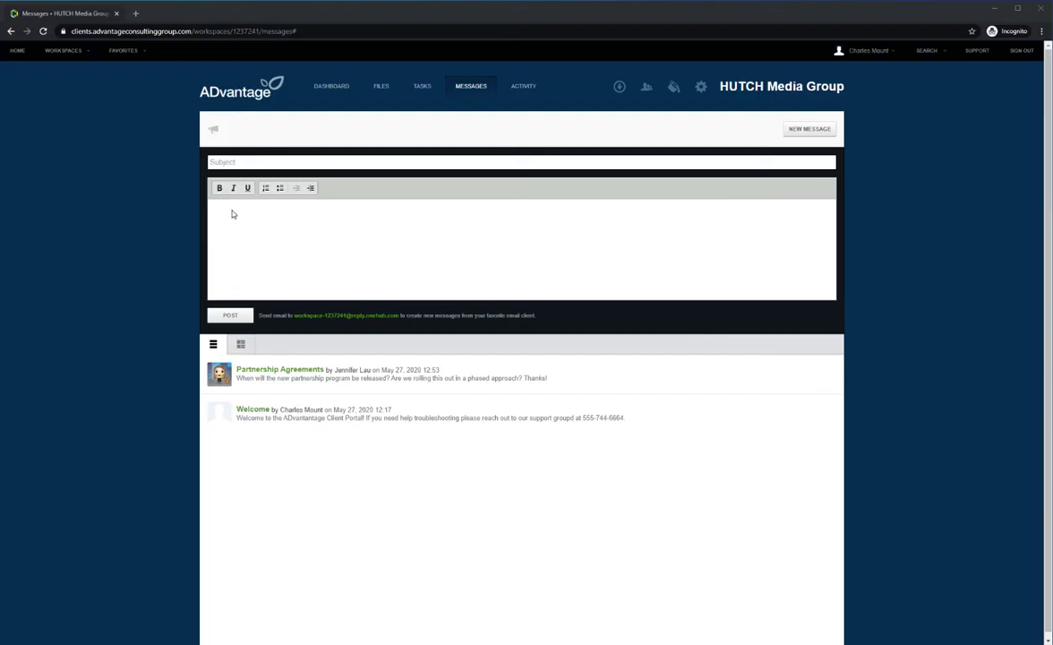
# Open the workspace Activity feed and filter it to only your own actions
pyautogui.click(523, 86)
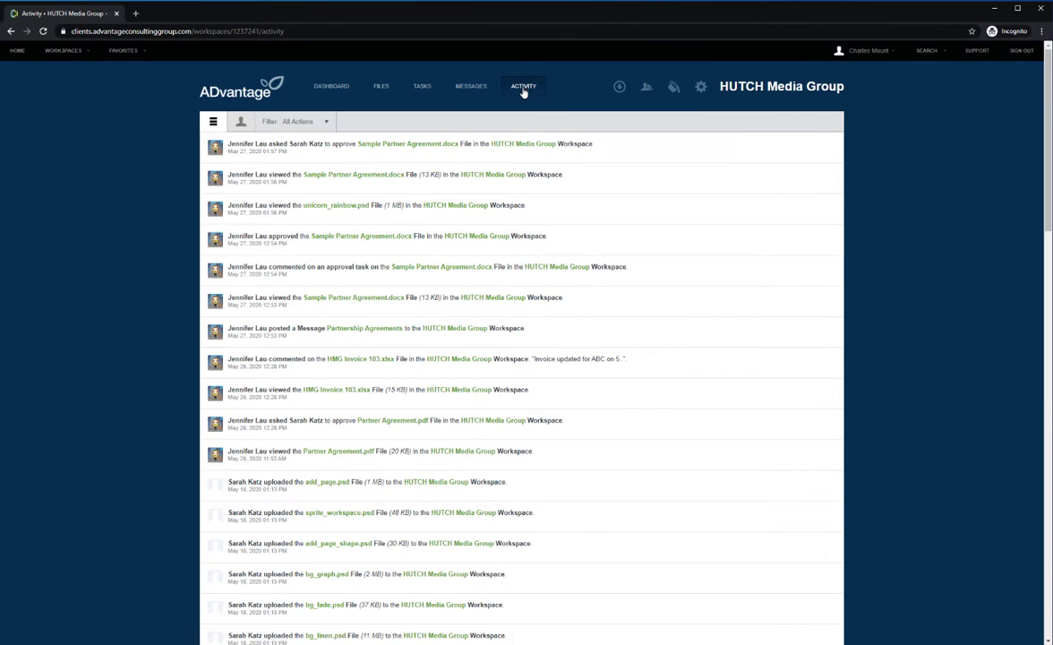
pyautogui.scroll(-10, 490, 294)
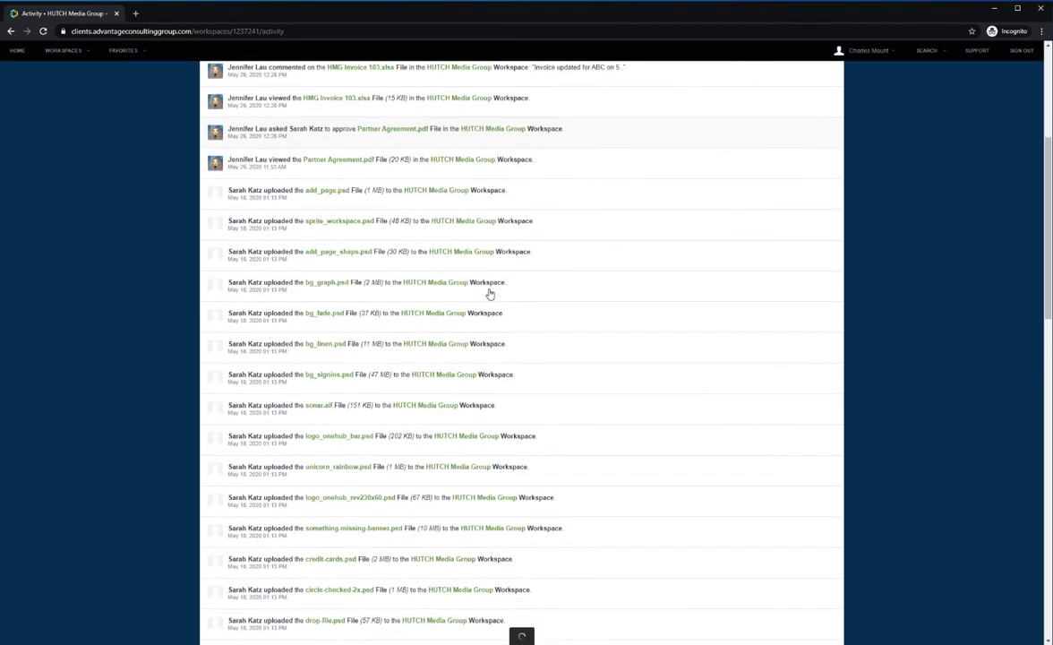
pyautogui.scroll(10, 490, 294)
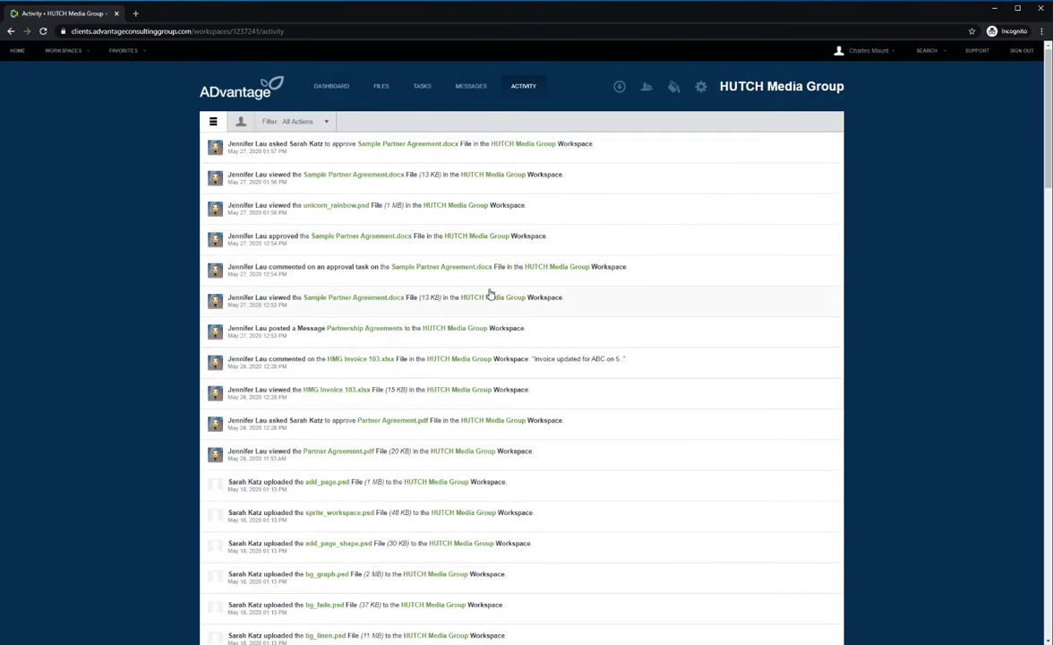
pyautogui.click(318, 124)
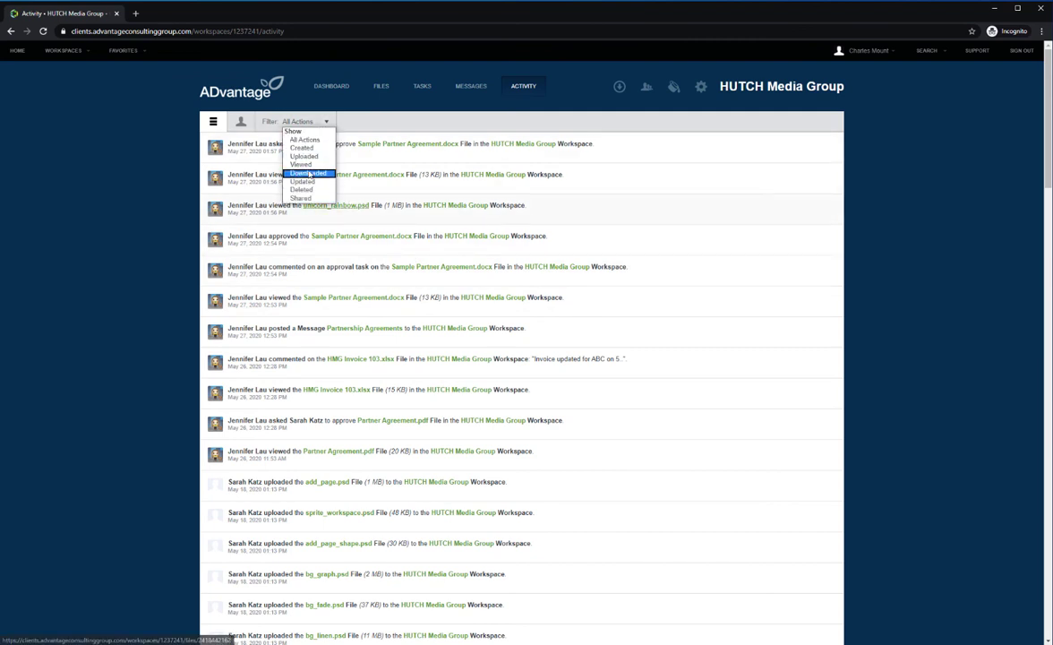
pyautogui.click(241, 124)
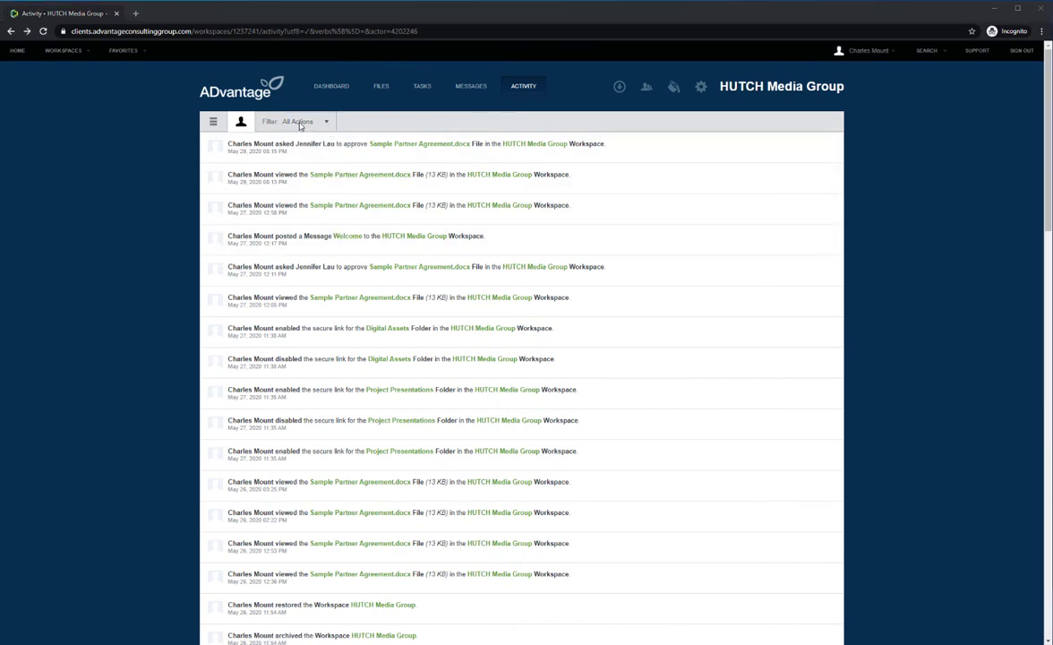
# Open the account-wide Activity feed, leave Workspaces and Actions filters on All, then go to Users
pyautogui.click(14, 52)
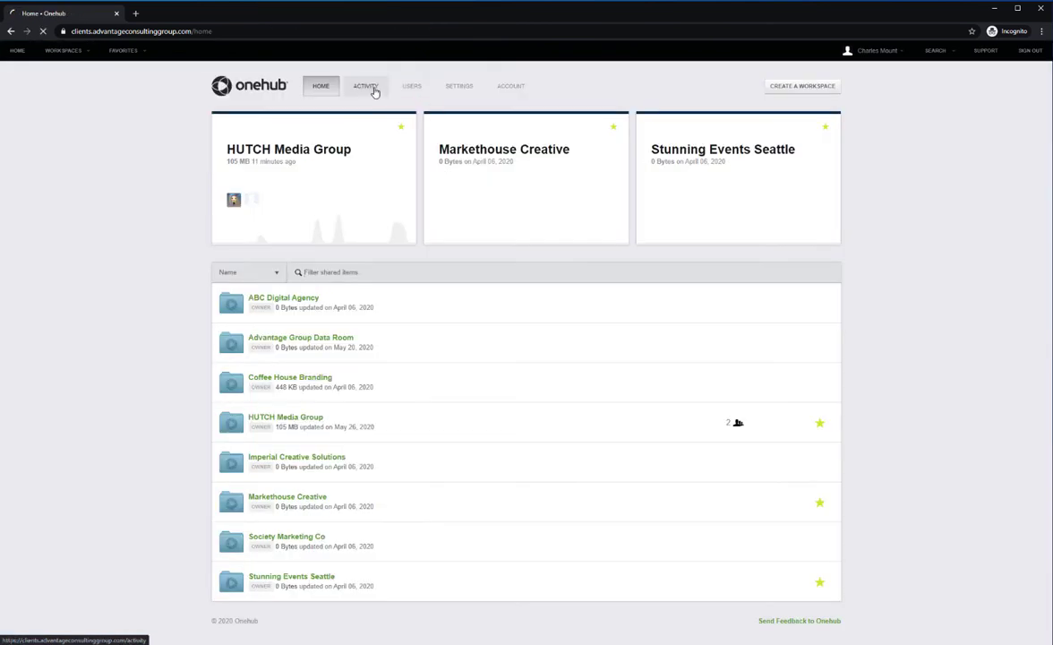
pyautogui.click(369, 87)
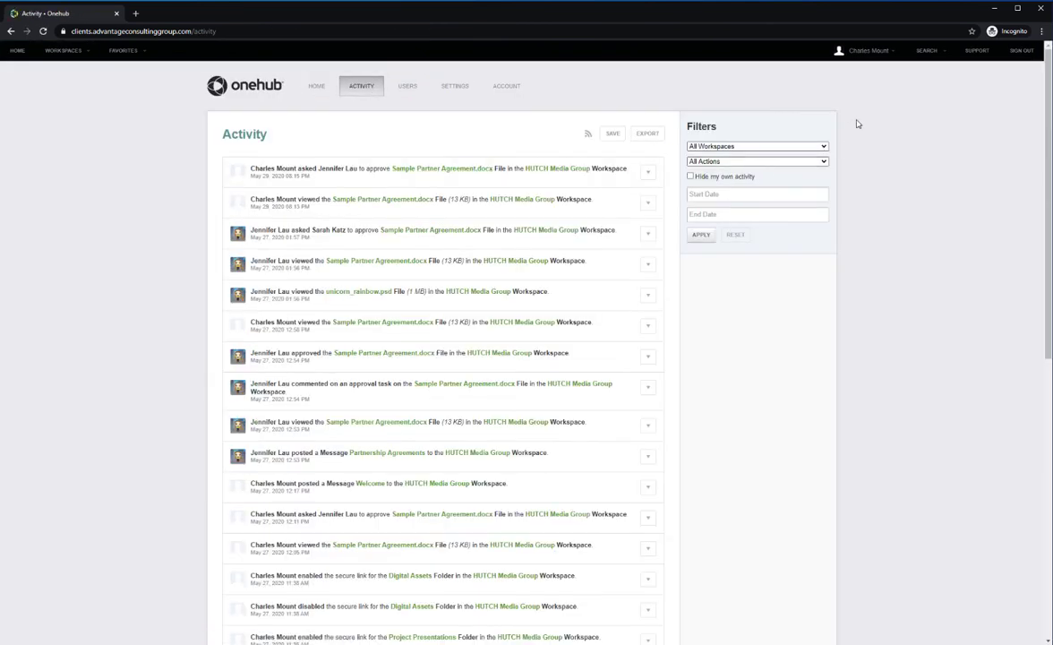
pyautogui.click(770, 147)
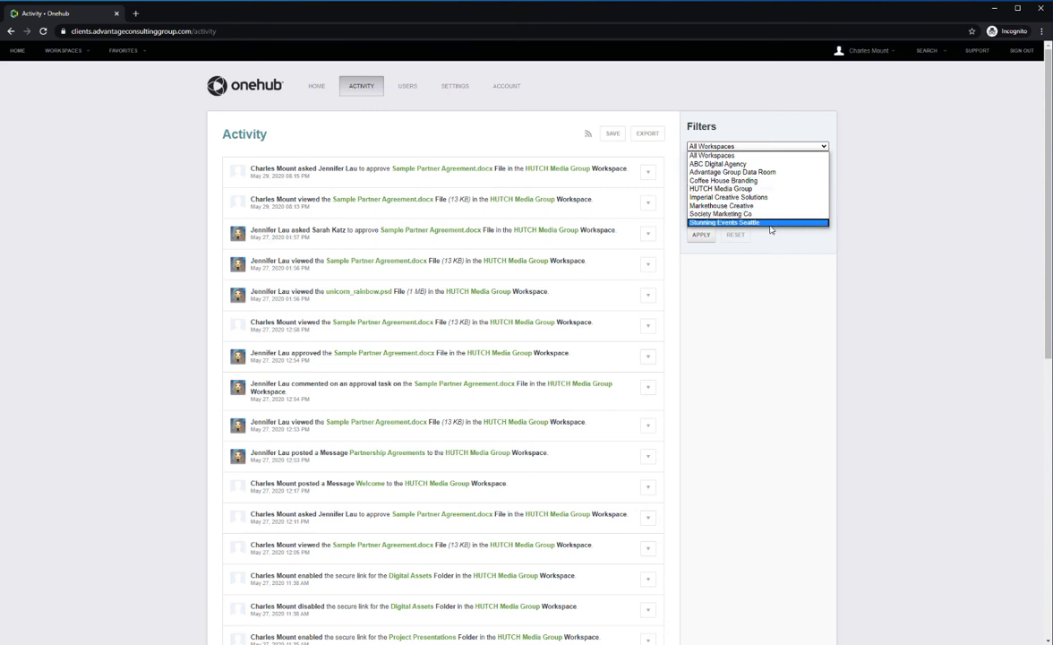
pyautogui.click(757, 155)
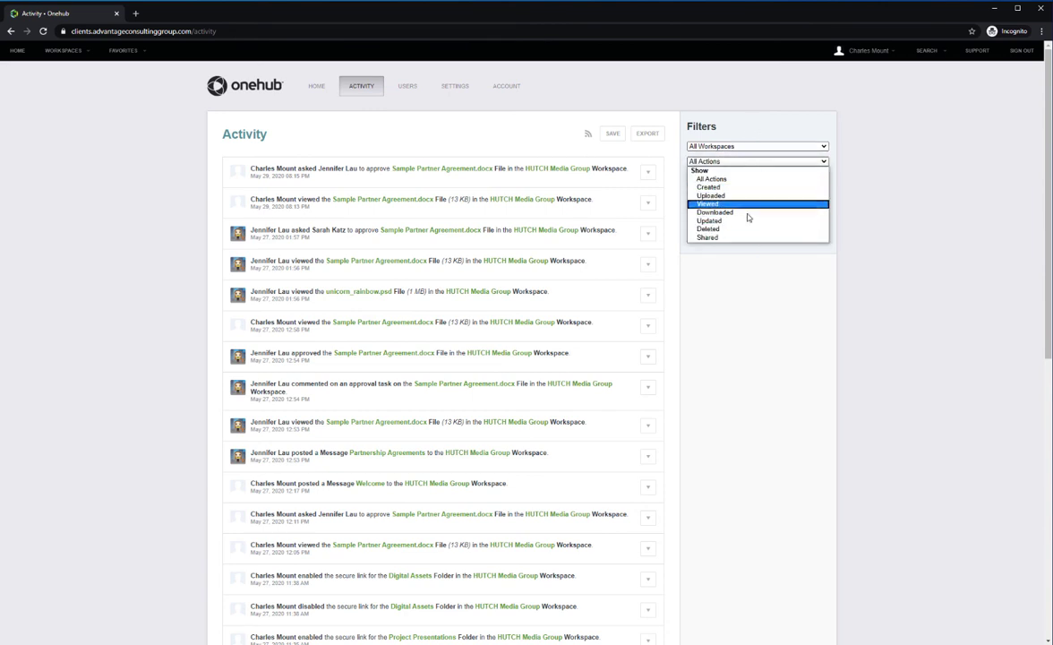
pyautogui.click(742, 301)
pyautogui.click(409, 88)
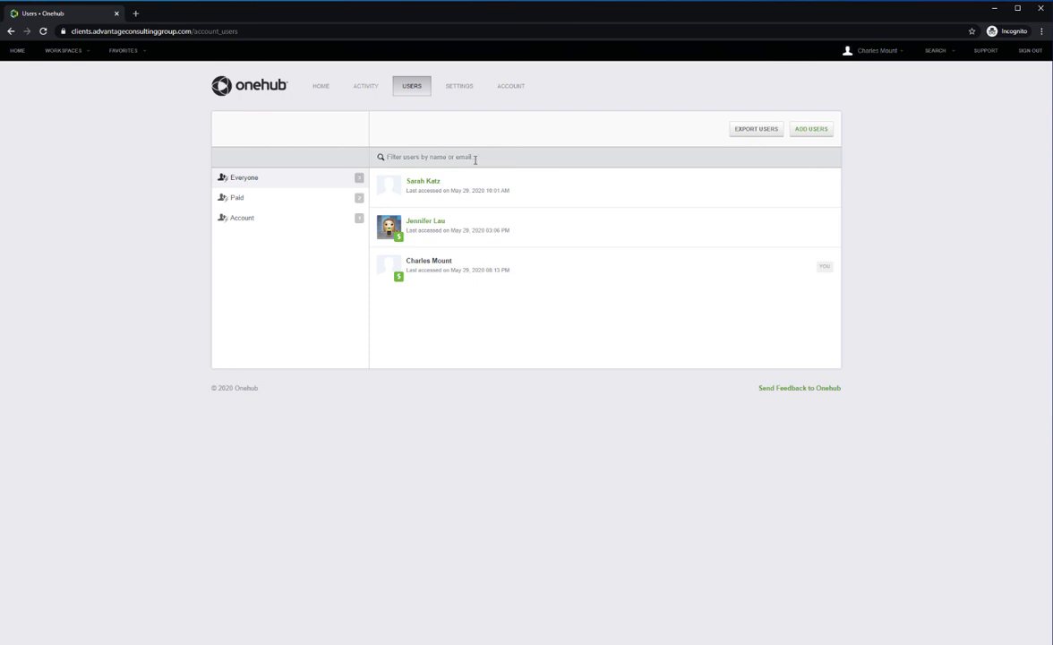
# View a user's permissions, confirming Collaborator access to HUTCH Media Group only, and close unchanged
pyautogui.click(432, 222)
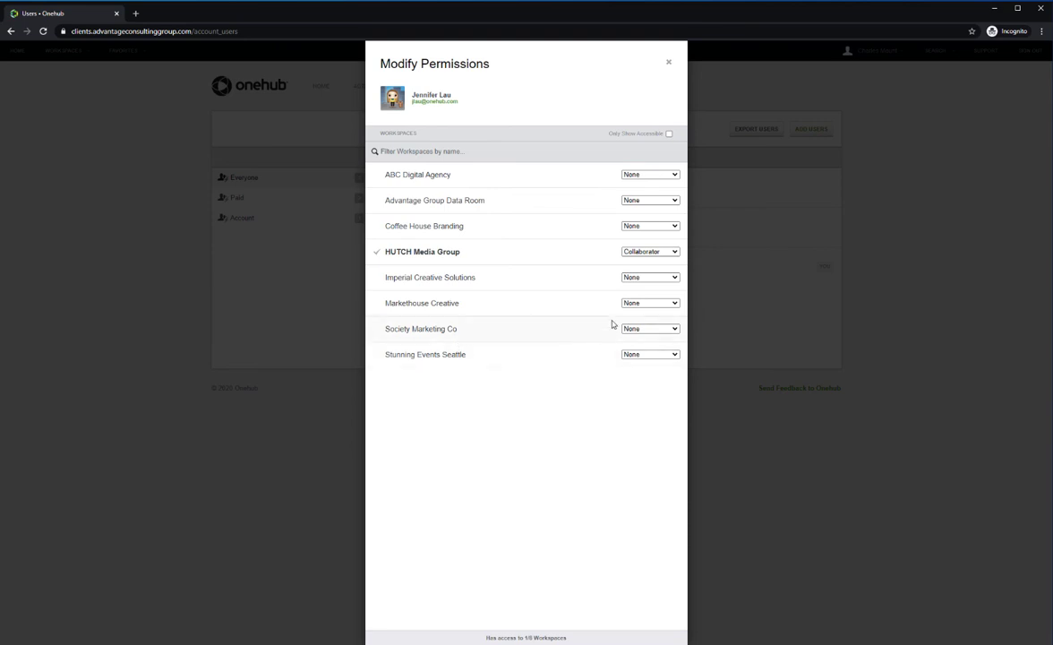
pyautogui.click(669, 63)
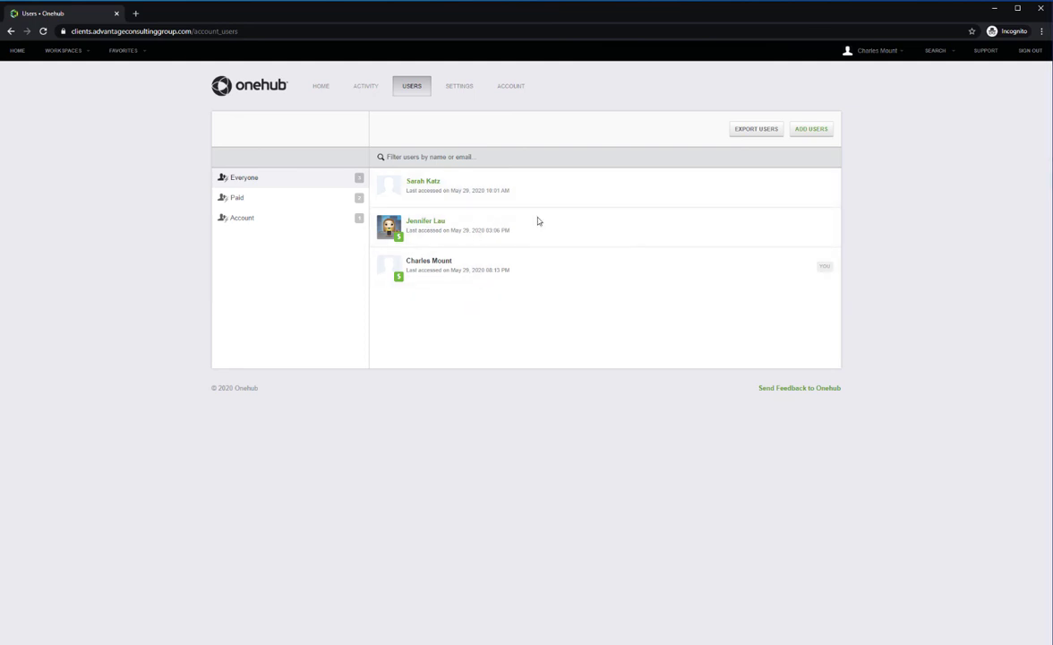
pyautogui.moveTo(538, 221)
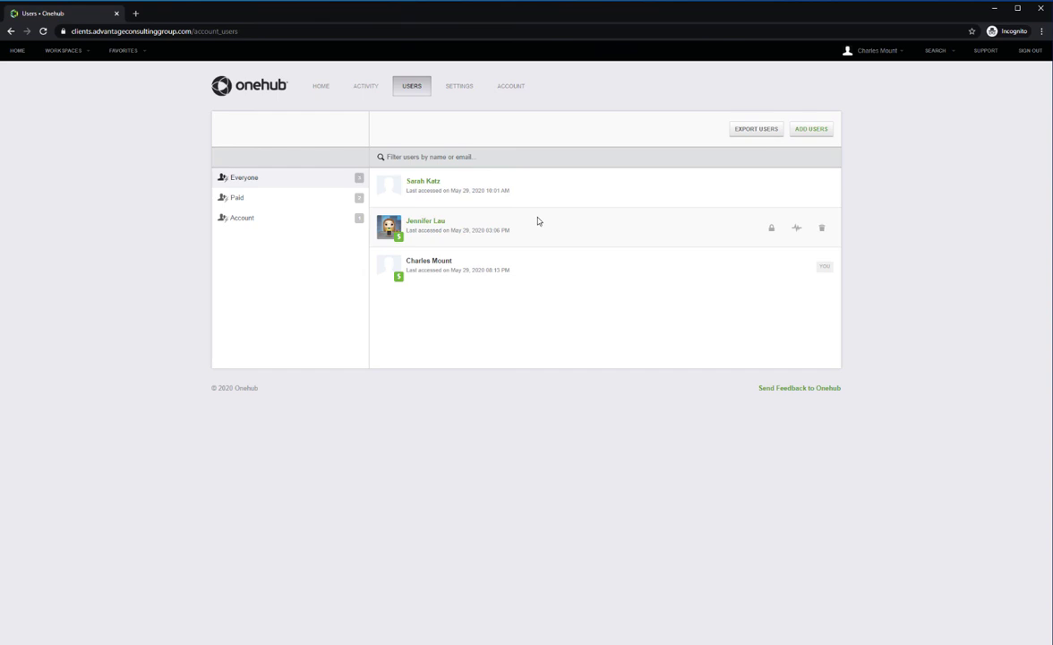
# In Settings > Notifications, keep the summary e-mail frequency at Daily, then return Home
pyautogui.click(459, 87)
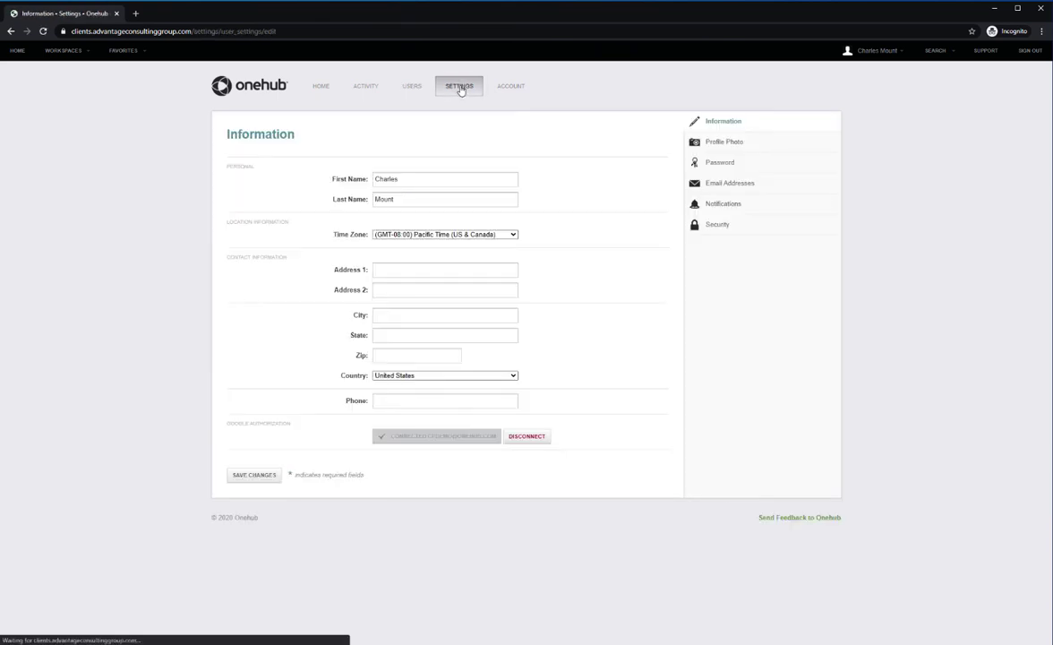
pyautogui.click(728, 206)
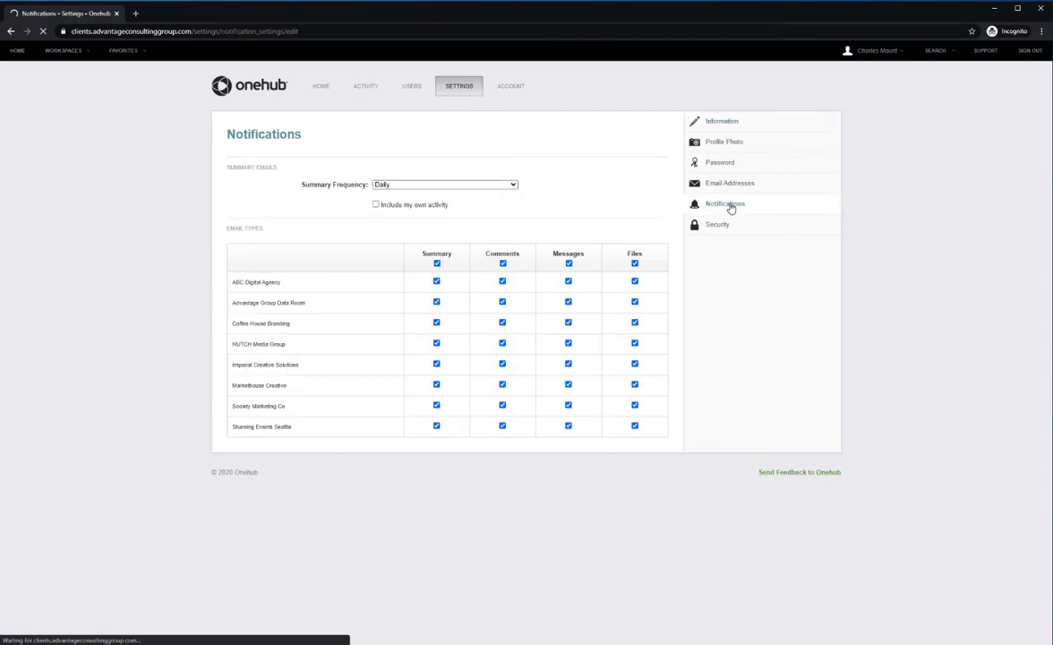
pyautogui.click(462, 186)
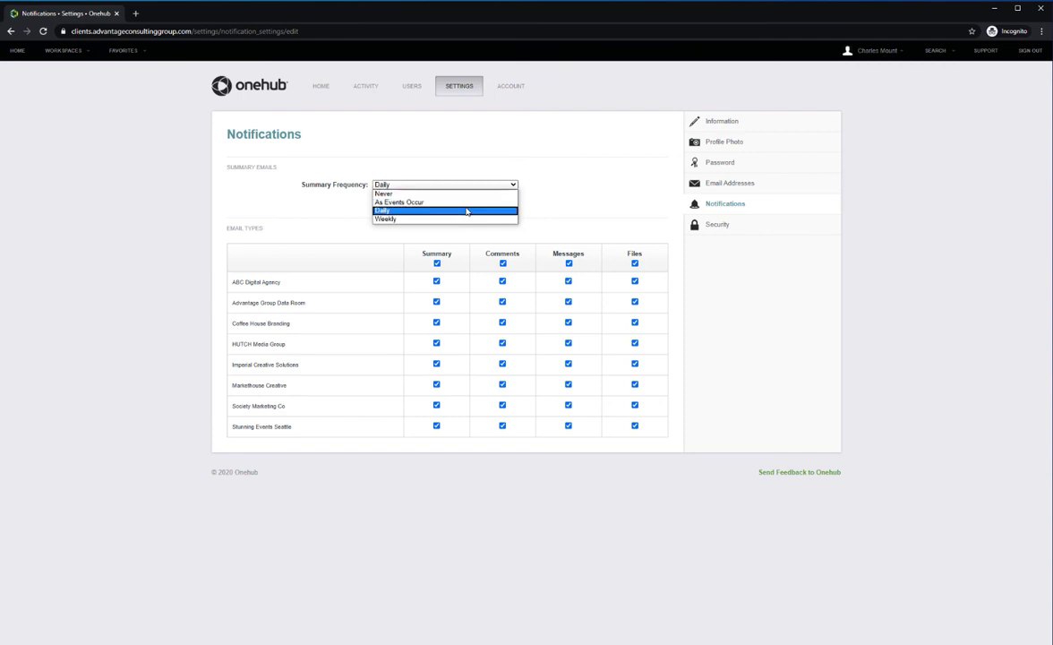
pyautogui.click(466, 212)
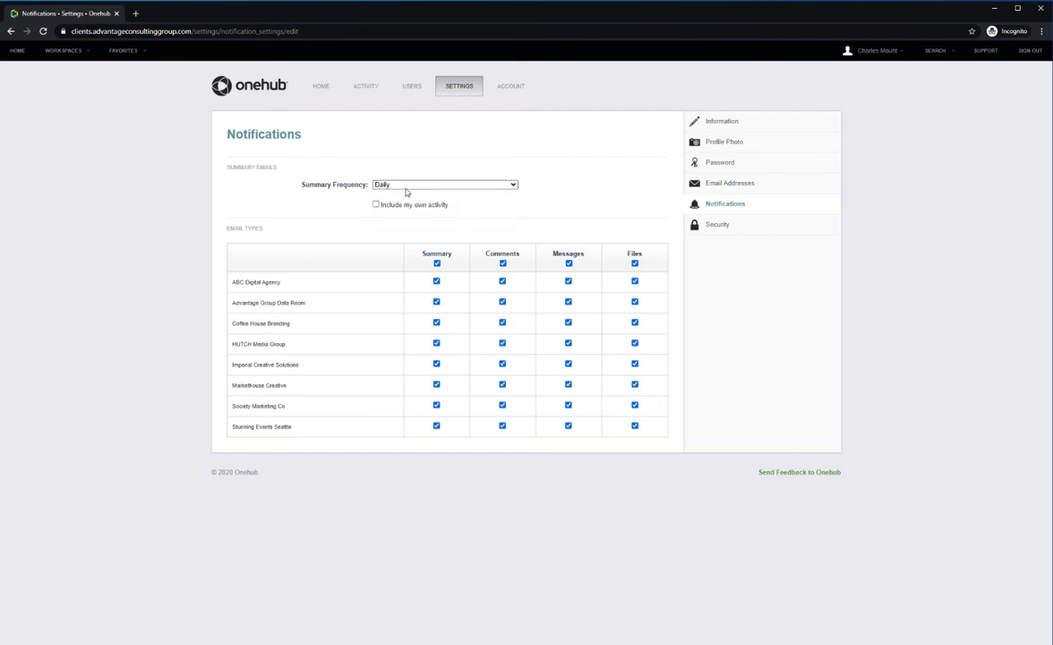
pyautogui.click(320, 85)
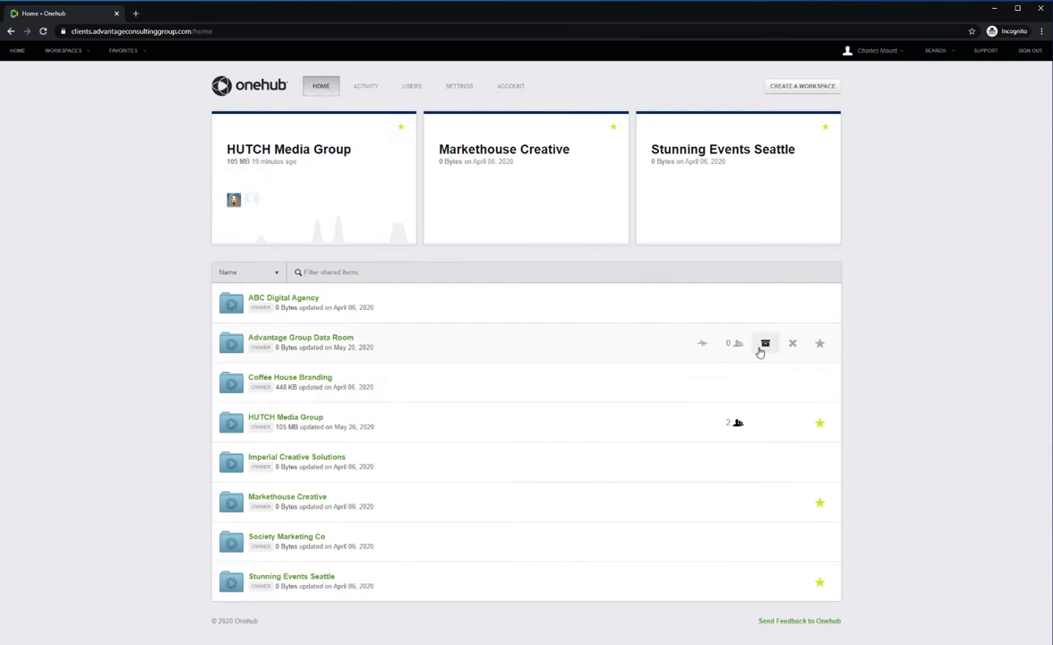
# Archive the Advantage Group Data Room workspace, then restore it to active
pyautogui.click(765, 345)
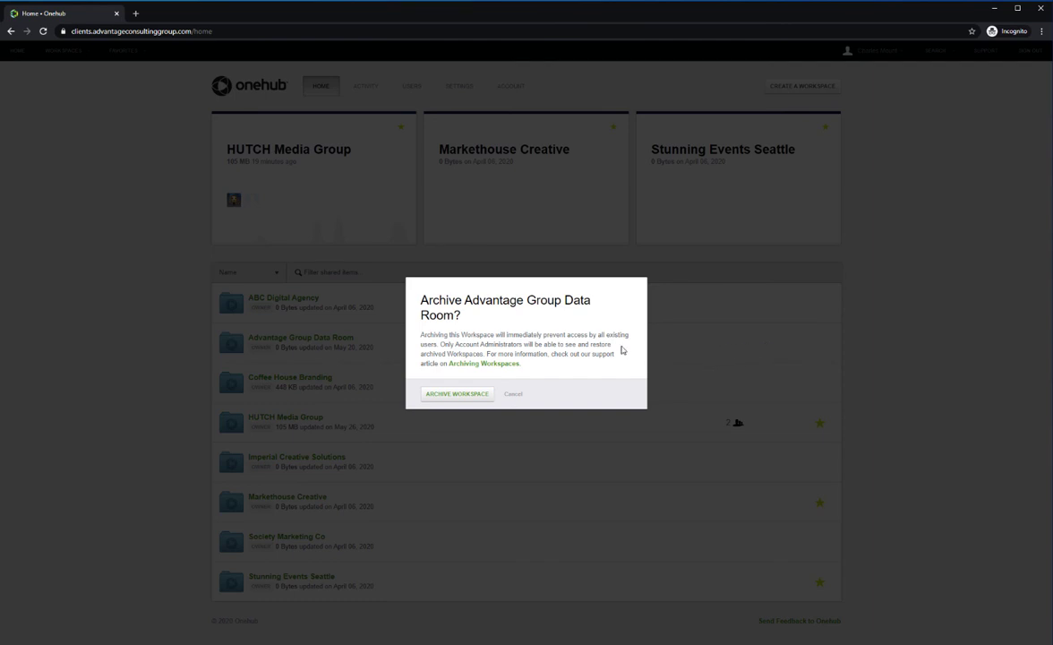
pyautogui.click(456, 396)
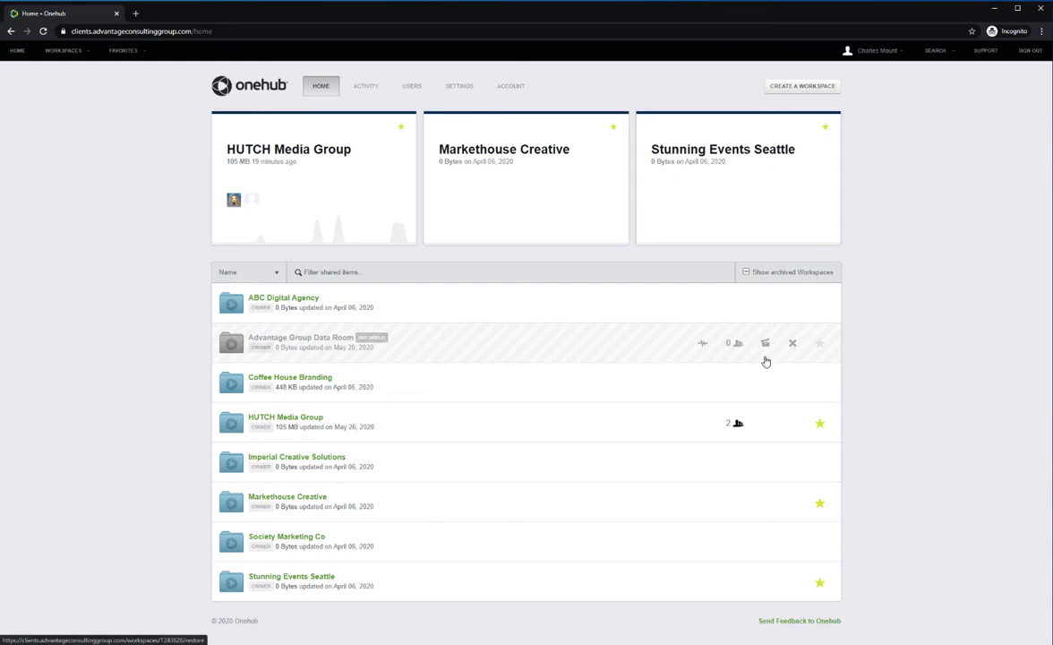
pyautogui.click(766, 346)
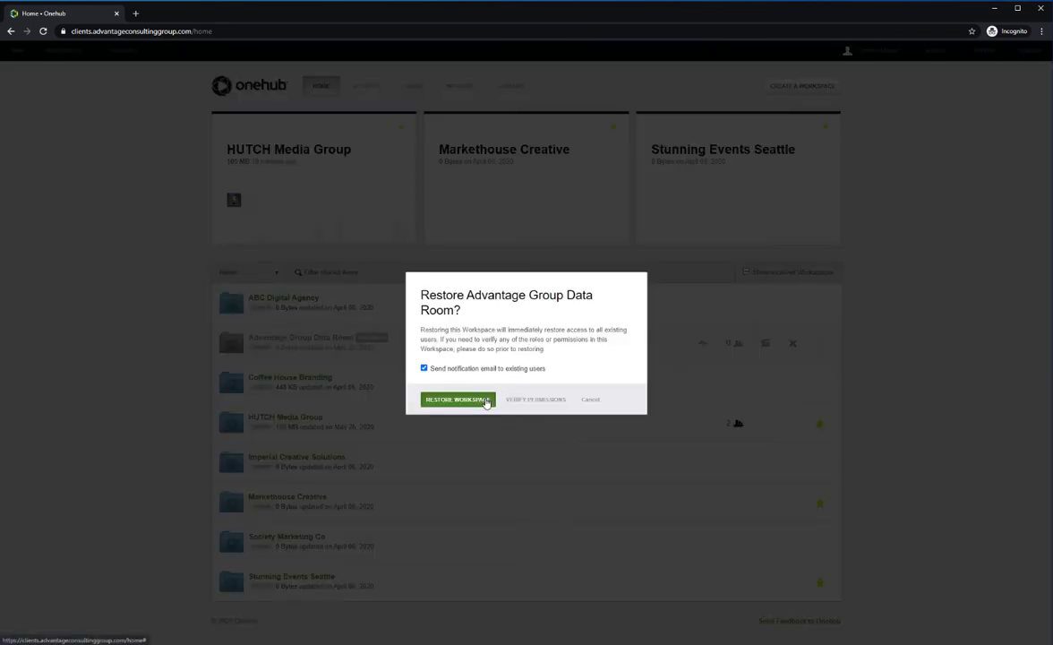
pyautogui.click(487, 402)
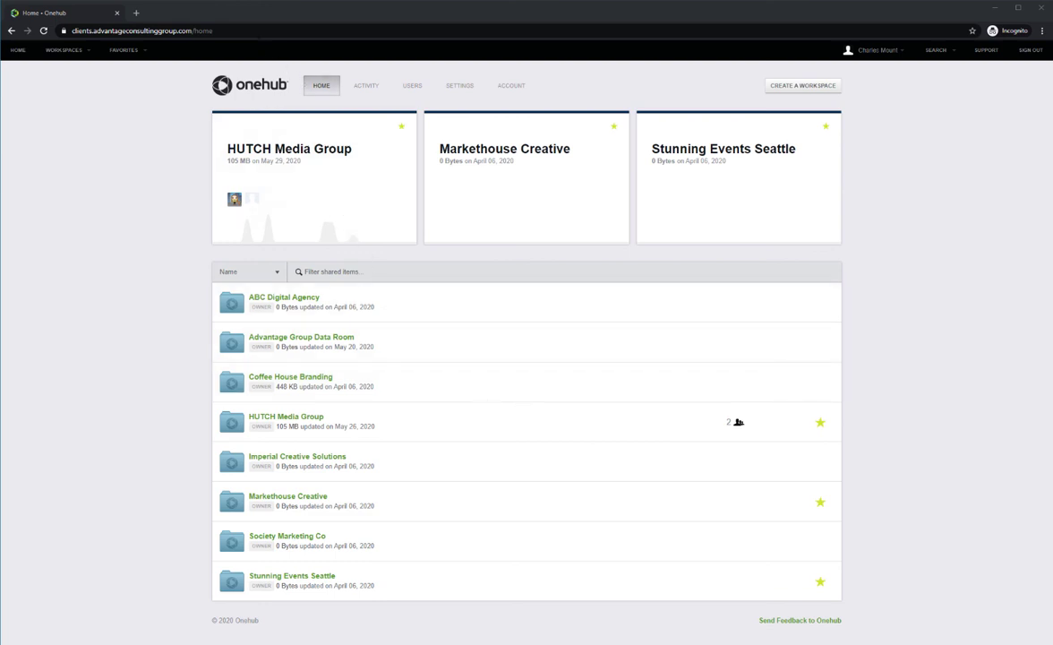
# Go to the account summary and open the default Theme settings for workspaces
pyautogui.click(235, 31)
pyautogui.hotkey('shift', 'Left')
pyautogui.hotkey('shift', 'Left')
pyautogui.hotkey('shift', 'Left')
pyautogui.hotkey('shift', 'Left')
pyautogui.hotkey('shift', 'Left')
pyautogui.hotkey('shift', 'Left')
pyautogui.hotkey('shift', 'Left')
pyautogui.hotkey('shift', 'Left')
pyautogui.hotkey('shift', 'Left')
pyautogui.hotkey('shift', 'Left')
pyautogui.hotkey('shift', 'Left')
pyautogui.hotkey('shift', 'Left')
pyautogui.hotkey('shift', 'Left')
pyautogui.hotkey('shift', 'Left')
pyautogui.hotkey('shift', 'Left')
pyautogui.hotkey('shift', 'Left')
pyautogui.hotkey('shift', 'Left')
pyautogui.hotkey('shift', 'Left')
pyautogui.hotkey('shift', 'Left')
pyautogui.hotkey('shift', 'Left')
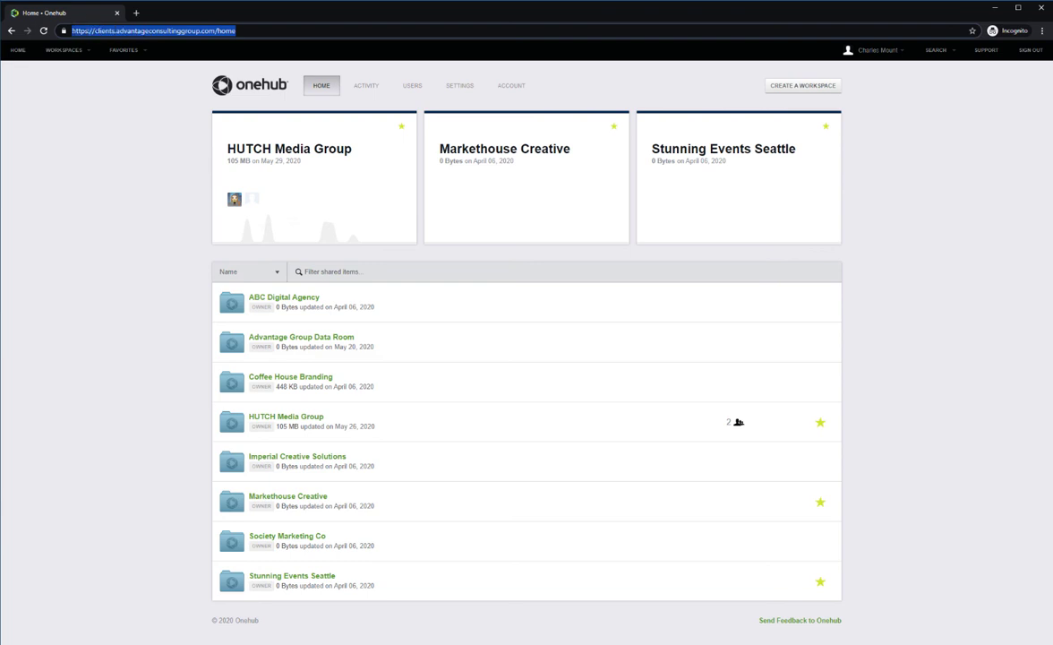
pyautogui.hotkey('shift', 'Right')
pyautogui.hotkey('shift', 'Right')
pyautogui.hotkey('shift', 'Right')
pyautogui.hotkey('shift', 'Right')
pyautogui.hotkey('shift', 'Right')
pyautogui.hotkey('shift', 'Right')
pyautogui.hotkey('shift', 'Right')
pyautogui.hotkey('shift', 'Right')
pyautogui.hotkey('shift', 'Right')
pyautogui.hotkey('shift', 'Right')
pyautogui.hotkey('shift', 'Right')
pyautogui.hotkey('shift', 'Right')
pyautogui.hotkey('shift', 'Right')
pyautogui.hotkey('shift', 'Right')
pyautogui.hotkey('shift', 'Right')
pyautogui.hotkey('shift', 'Right')
pyautogui.hotkey('shift', 'Right')
pyautogui.hotkey('shift', 'Right')
pyautogui.hotkey('shift', 'Right')
pyautogui.hotkey('shift', 'Right')
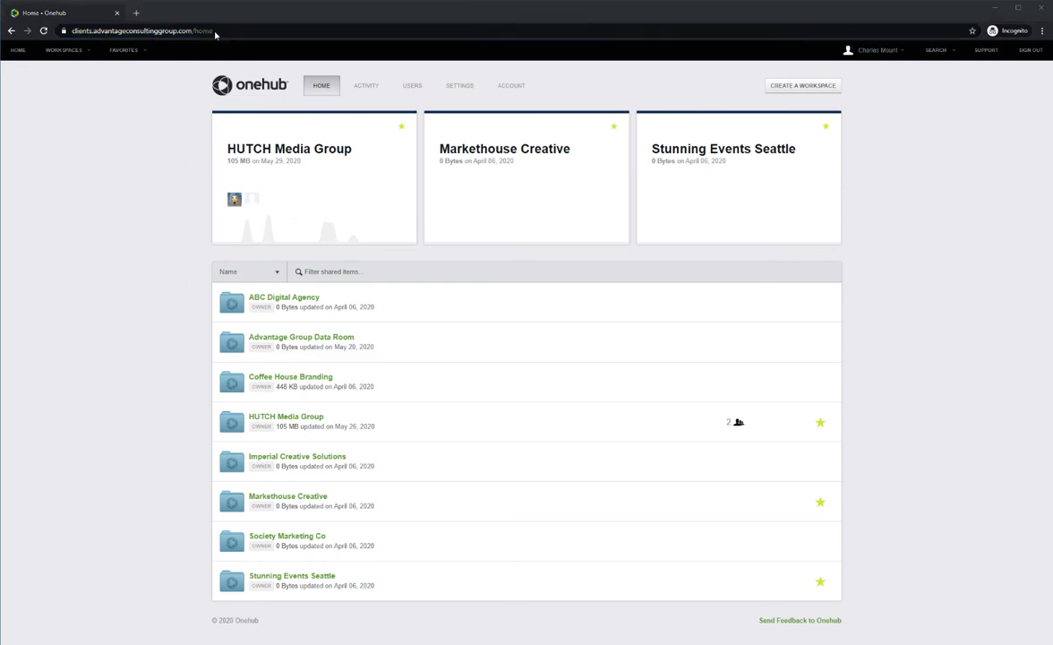
pyautogui.click(513, 92)
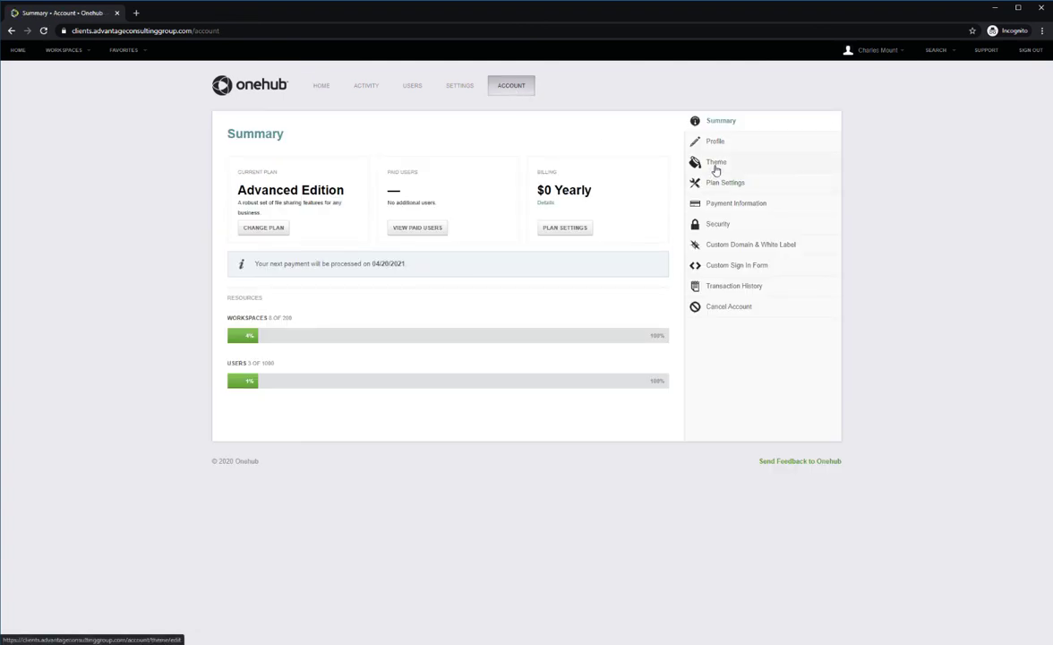
pyautogui.click(714, 162)
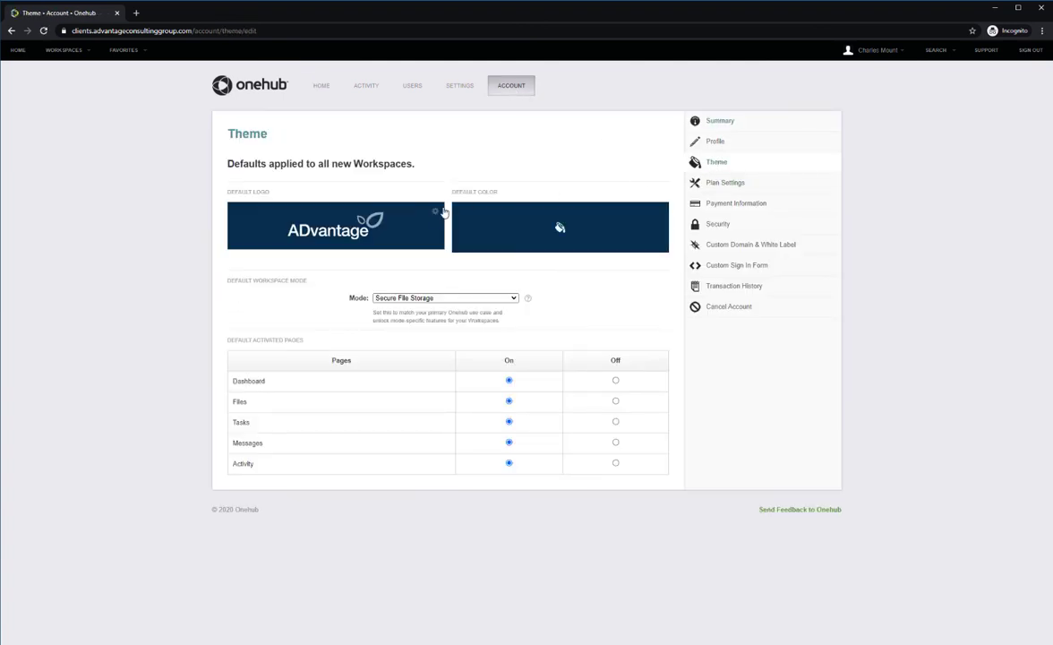
# Inspect the default logo options and the Default Color picker, leaving the colour unchanged
pyautogui.click(437, 213)
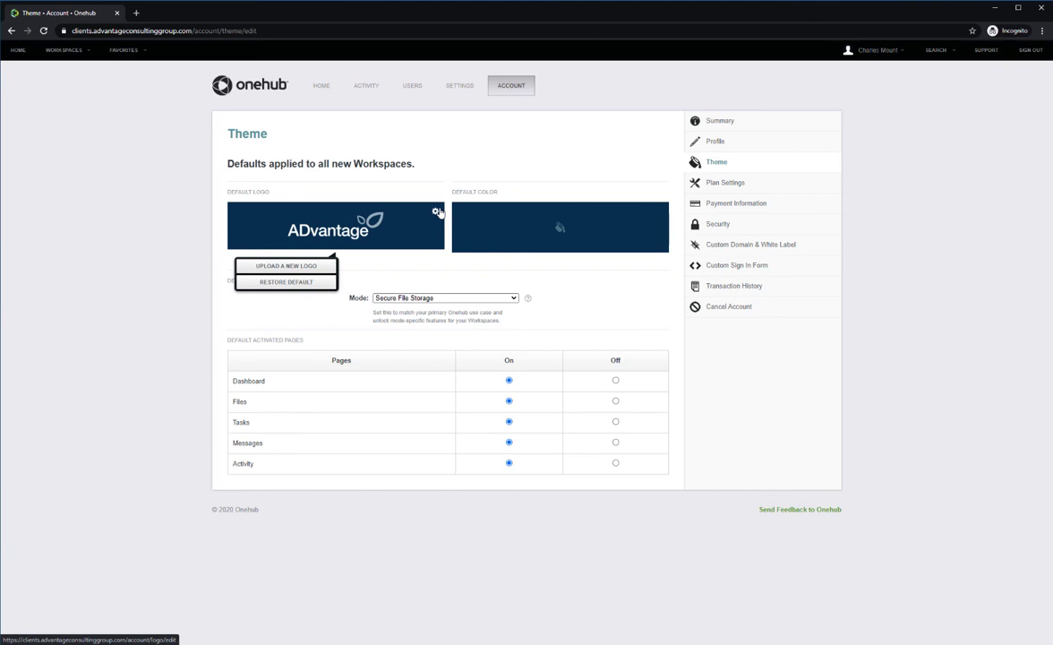
pyautogui.click(560, 228)
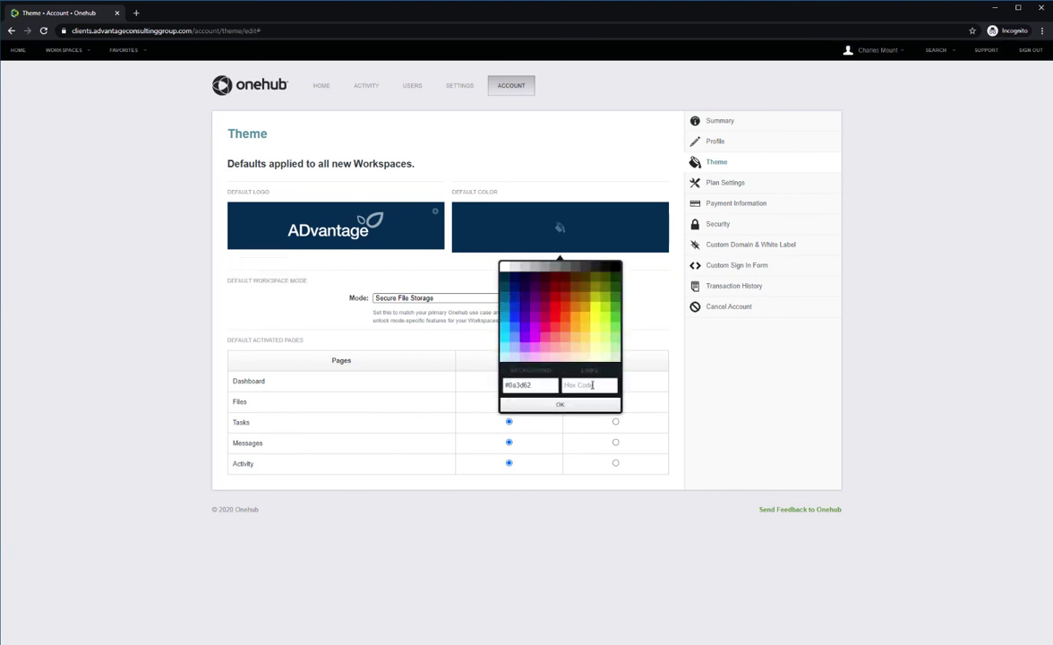
pyautogui.click(592, 384)
pyautogui.click(639, 298)
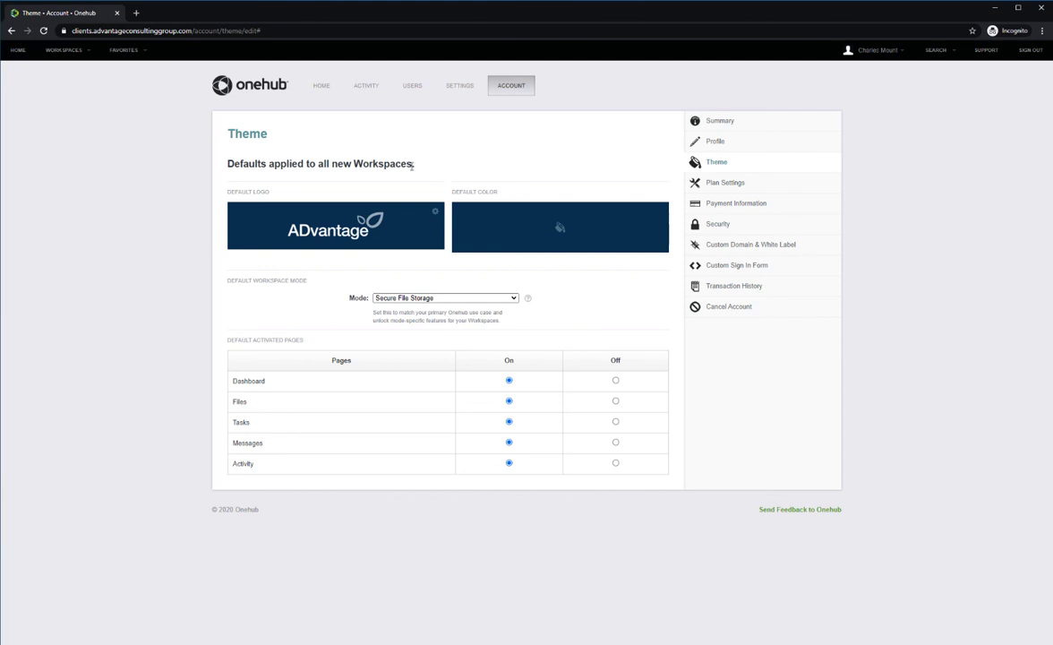
pyautogui.moveTo(419, 164)
pyautogui.mouseDown()
pyautogui.moveTo(223, 164)
pyautogui.moveTo(415, 167)
pyautogui.mouseUp()
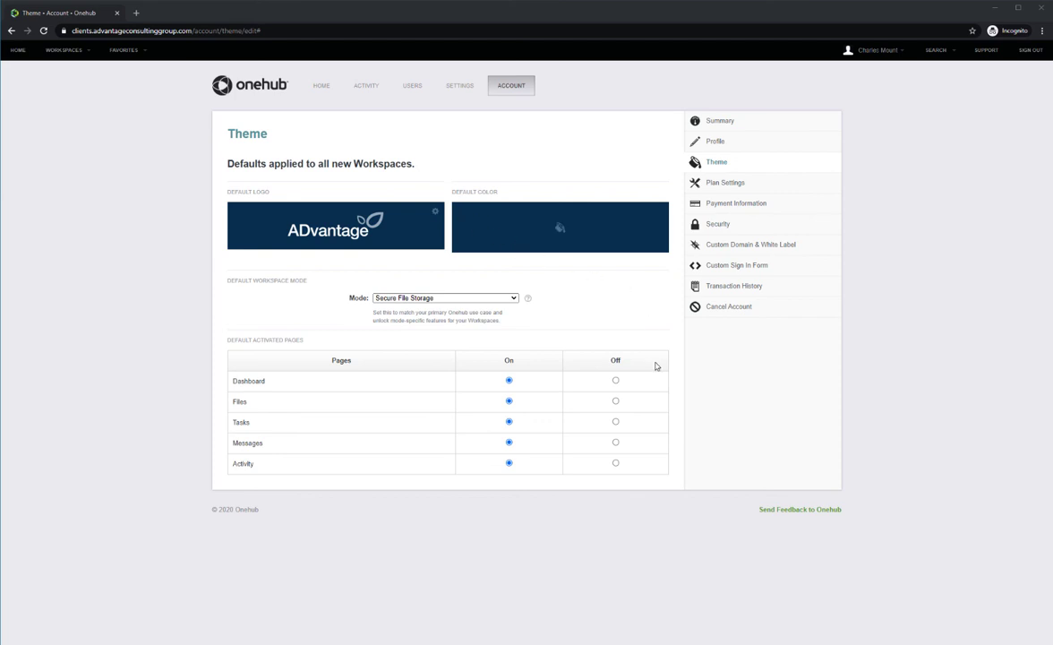
pyautogui.click(615, 401)
pyautogui.click(616, 442)
pyautogui.click(508, 440)
pyautogui.click(509, 401)
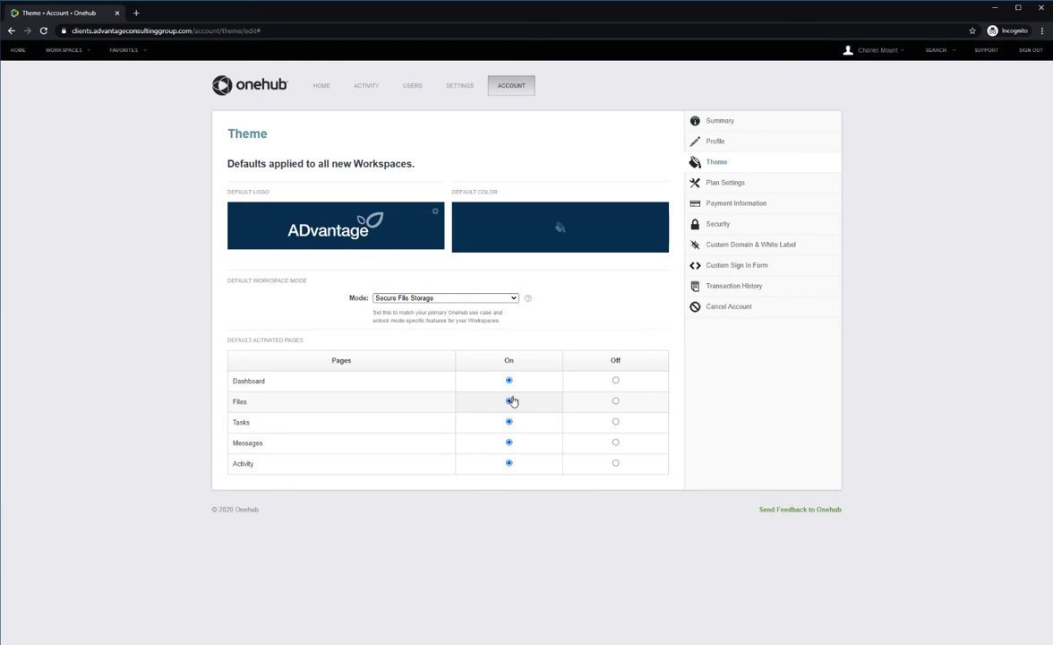